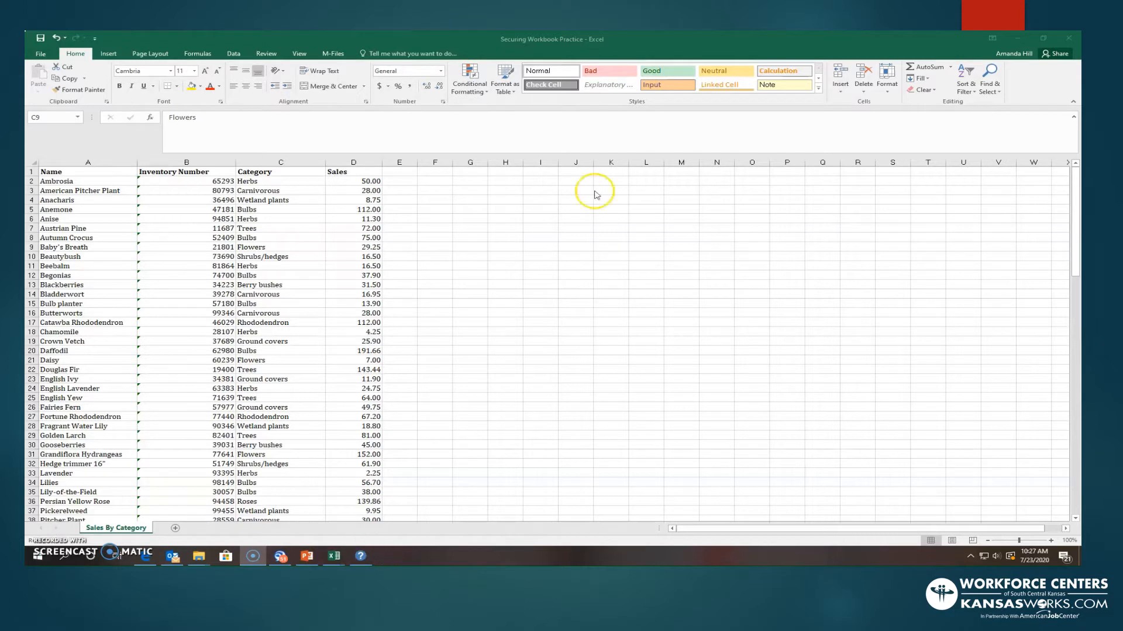
Clear all the inventory numbers in cells B2 through B46.
click(185, 182)
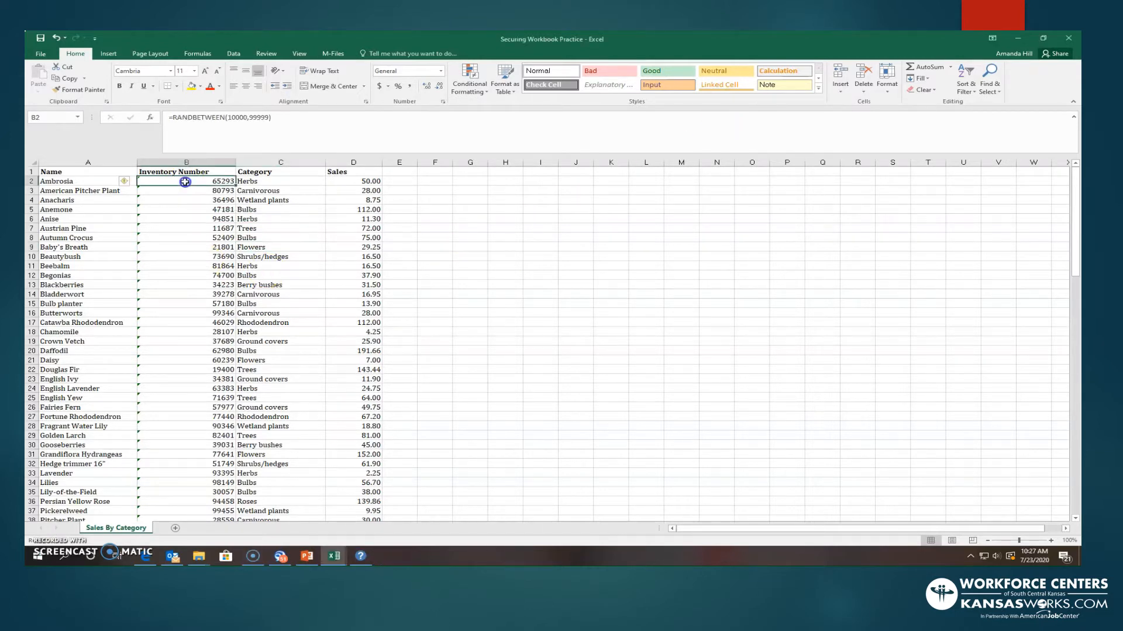
drag(185, 182, 190, 489)
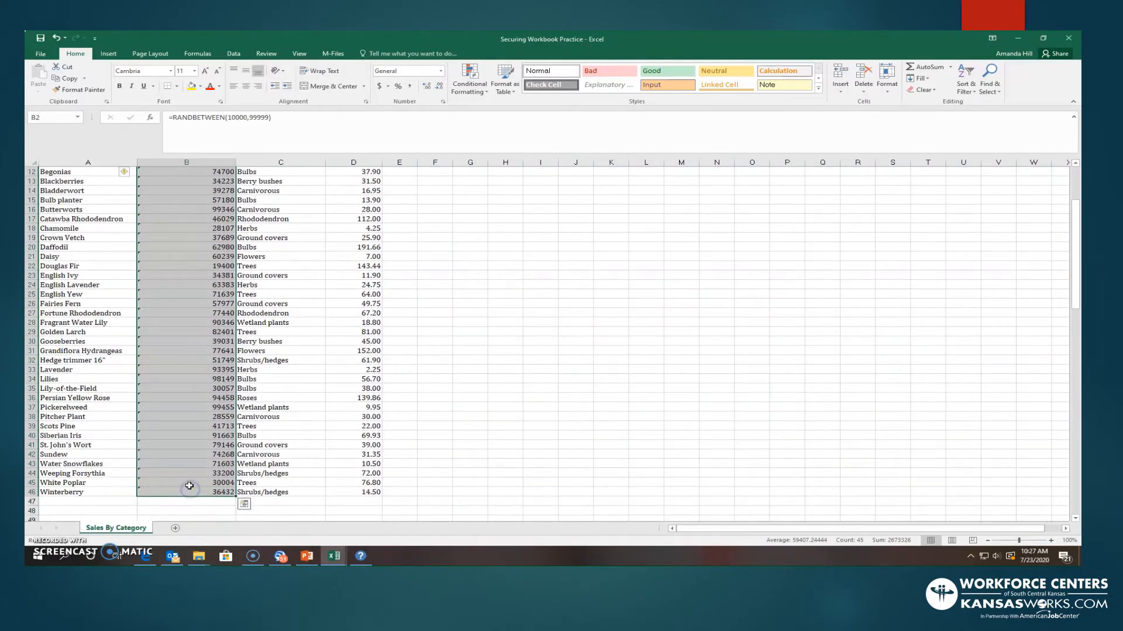
key(Delete)
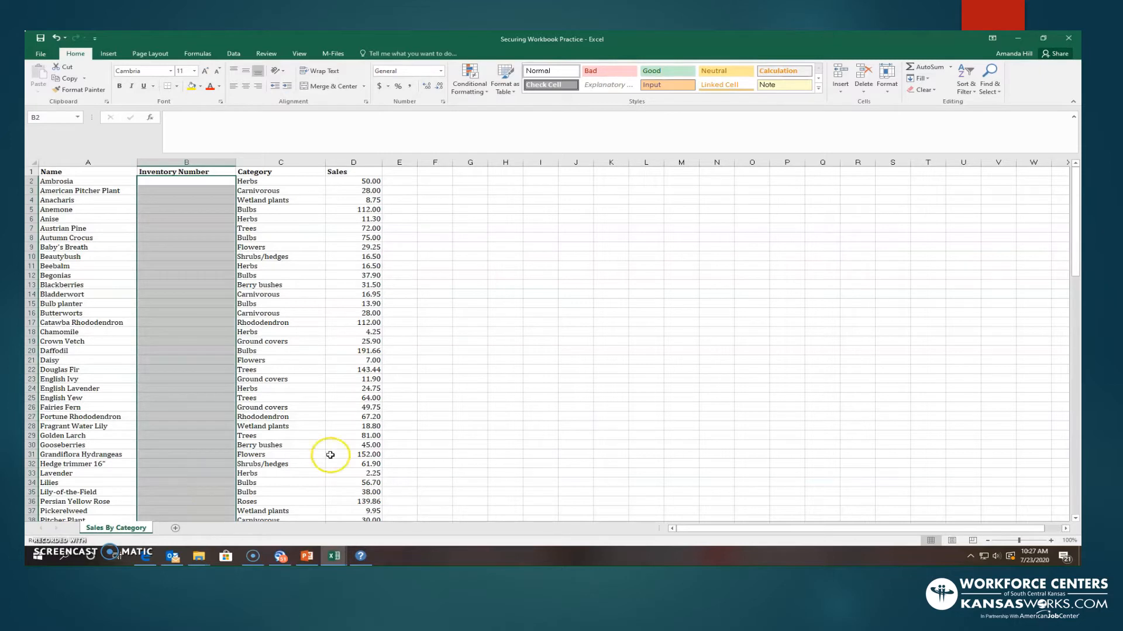
click(523, 335)
Find the RANDBETWEEN function by searching the function list and insert it in cell B2.
click(163, 180)
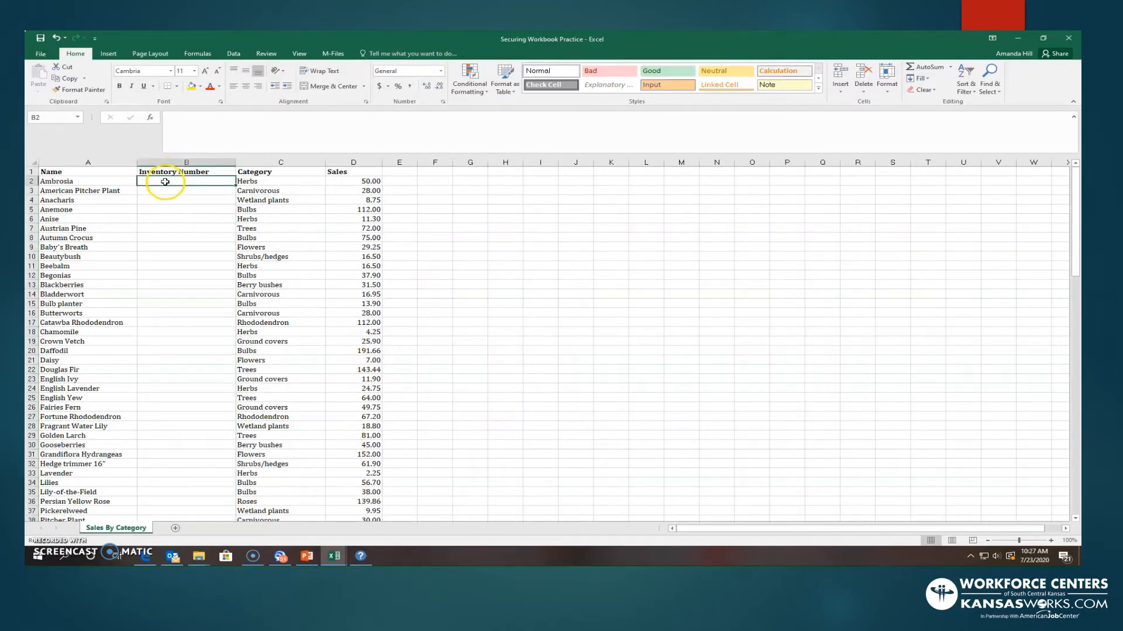
click(150, 55)
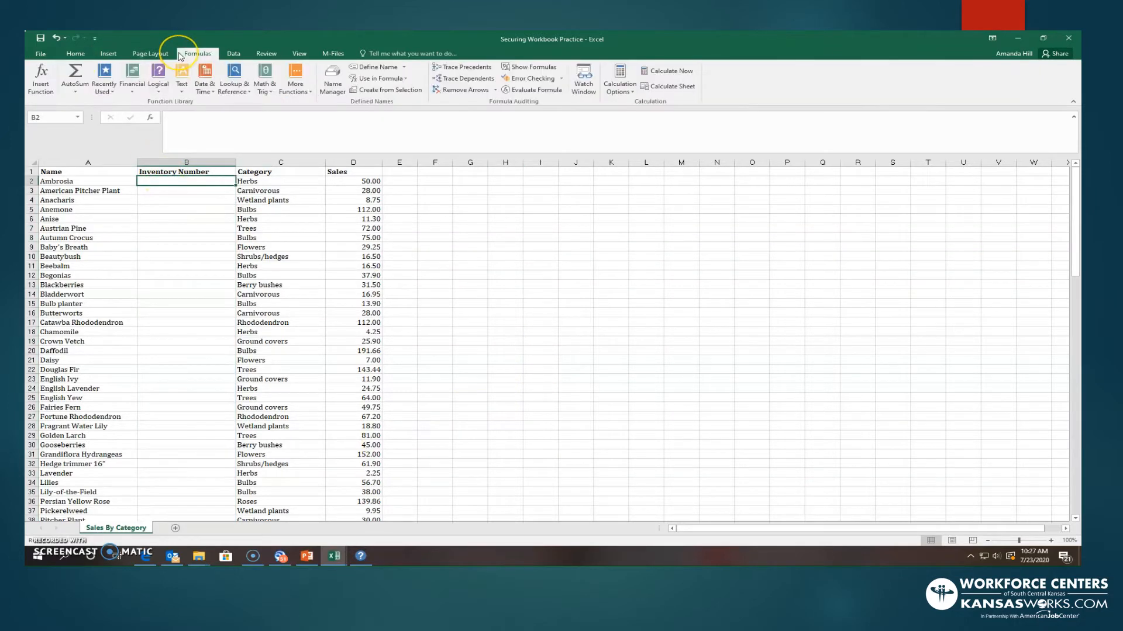
click(181, 55)
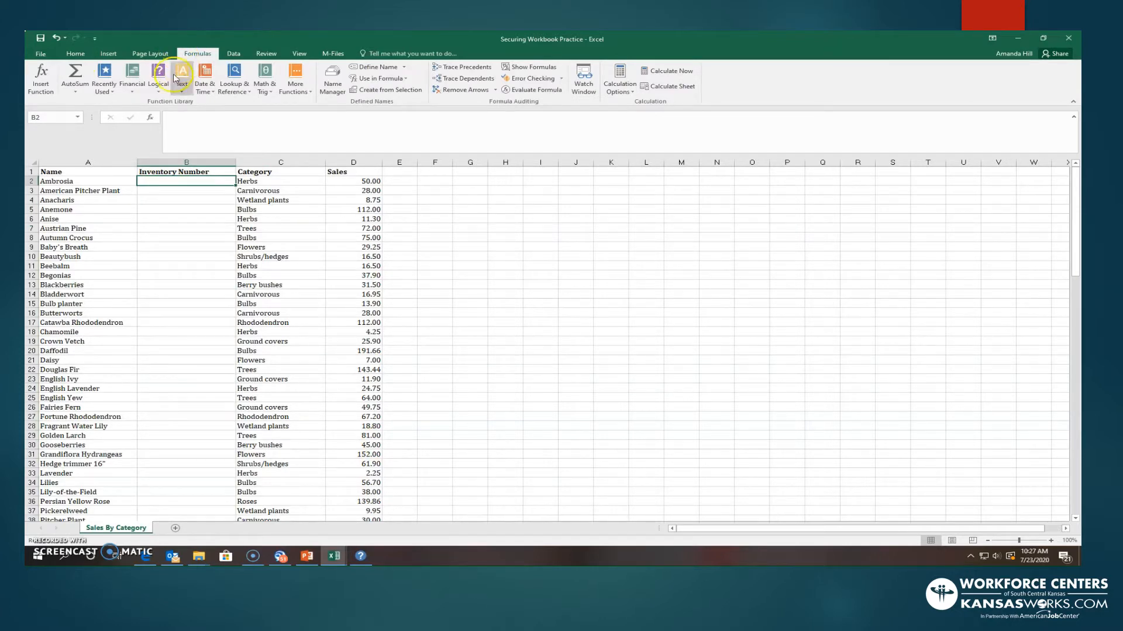
click(33, 91)
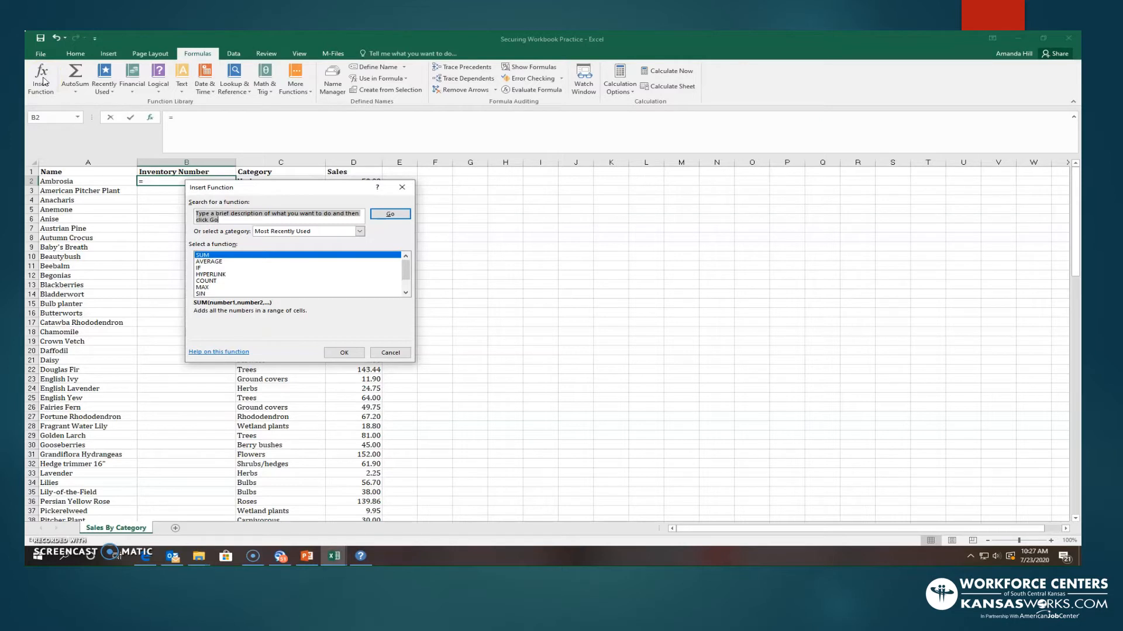
text(Randbet)
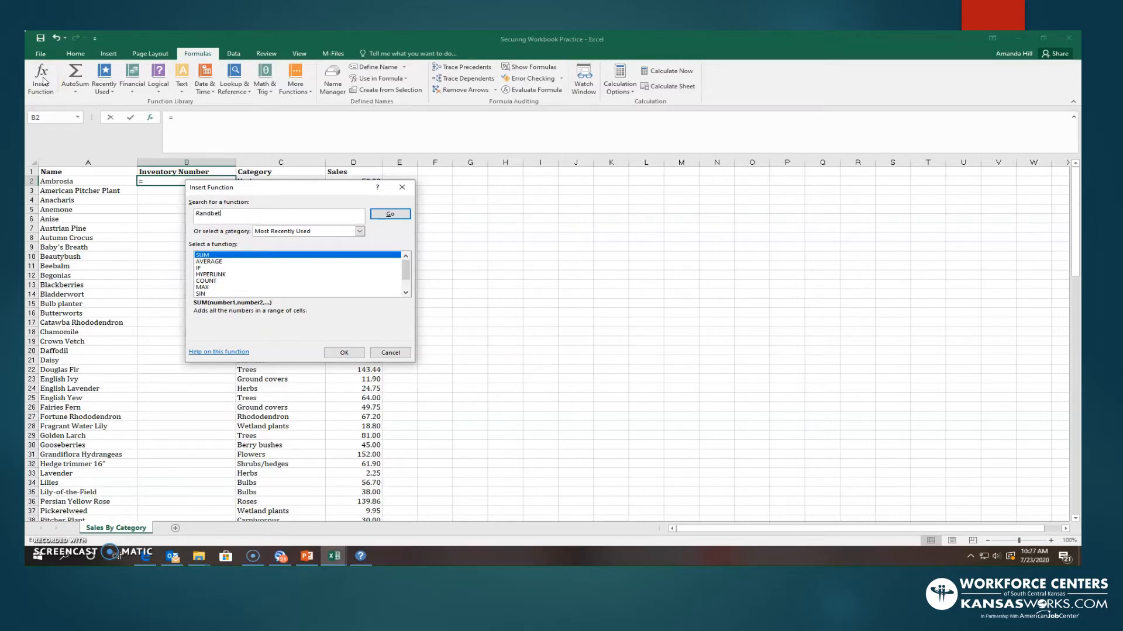
text(ween)
click(389, 214)
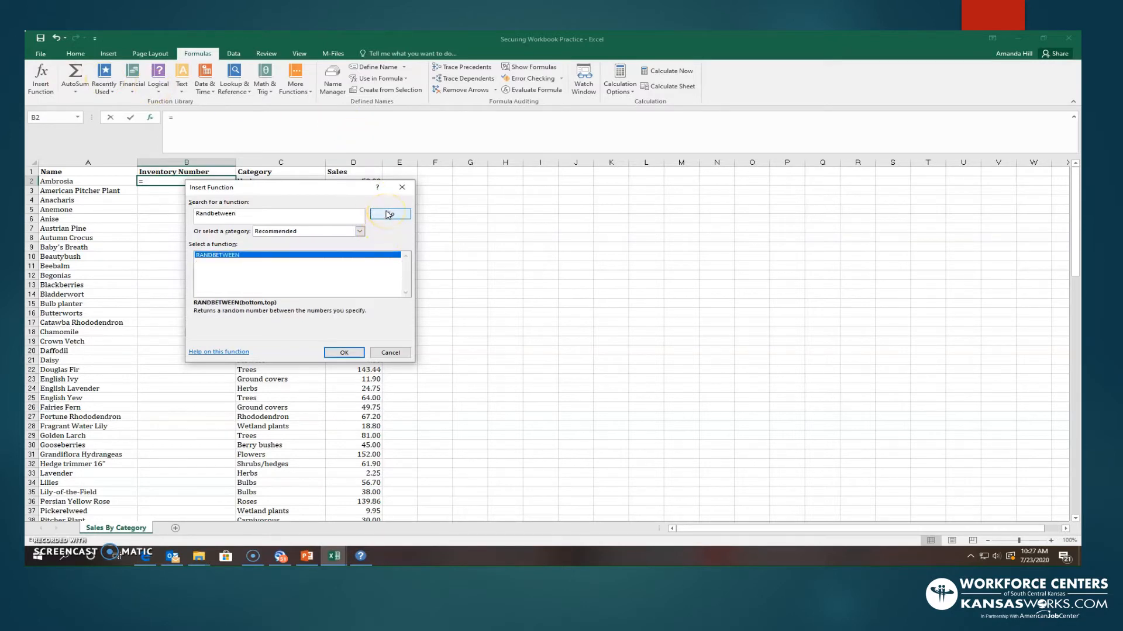
double_click(262, 256)
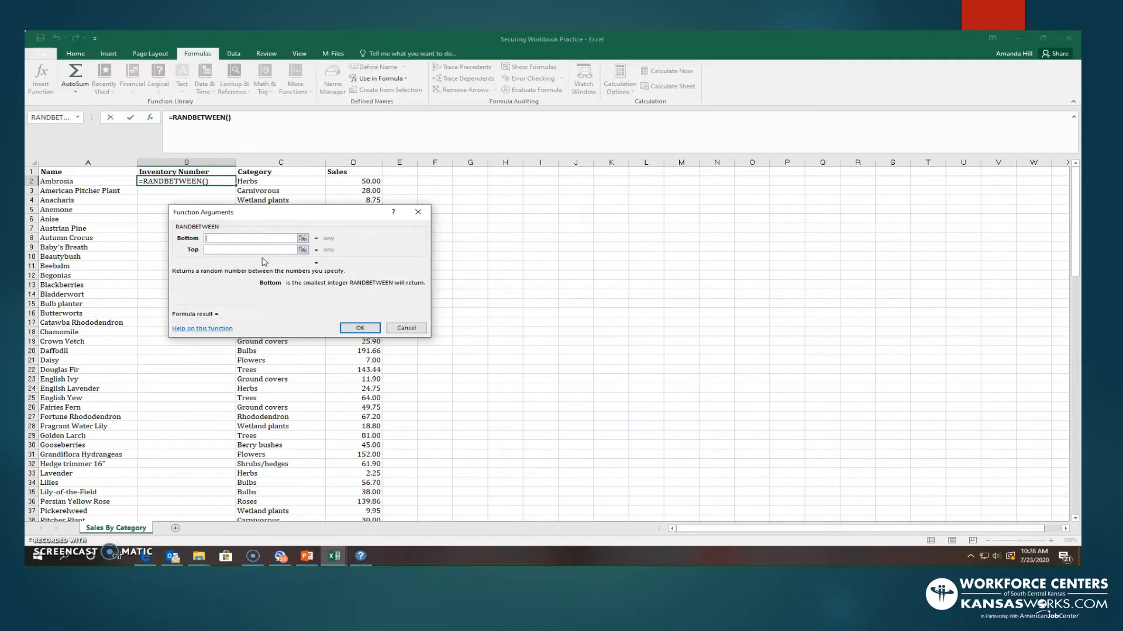
Set the RANDBETWEEN arguments to a bottom of 10000 and a top of 99999, and apply the formula.
text(10000)
click(264, 250)
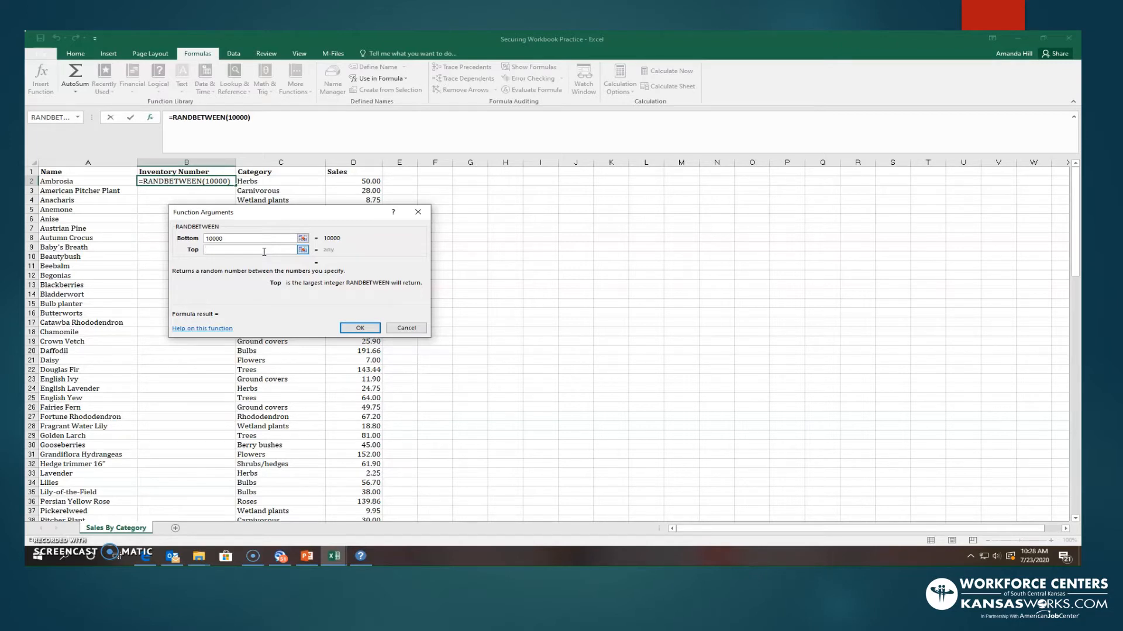
text(9999)
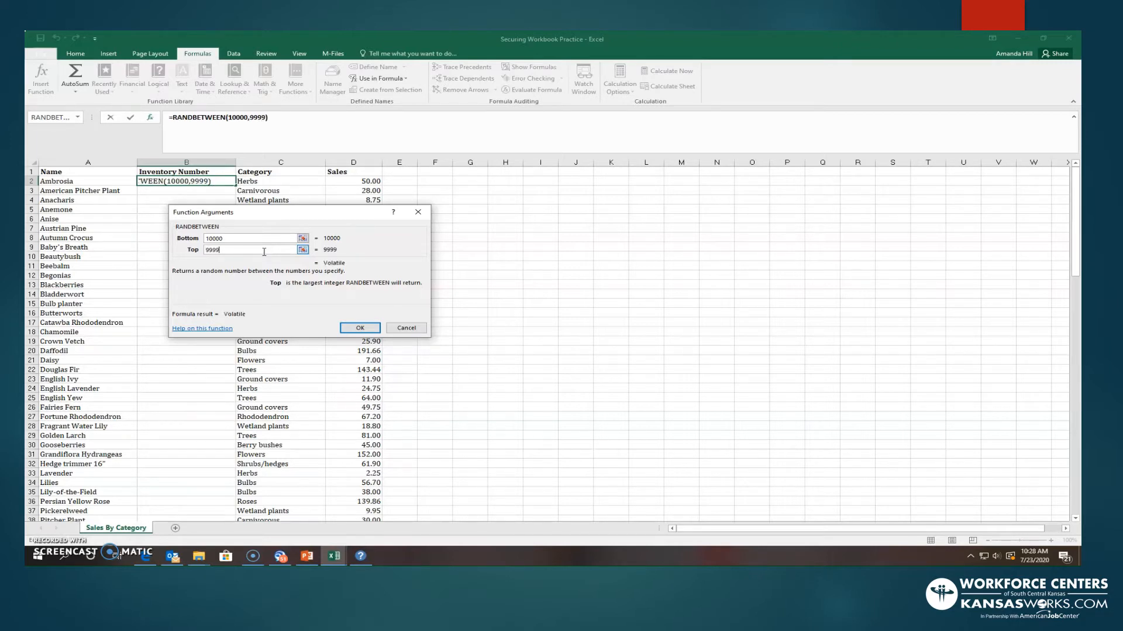
text(9)
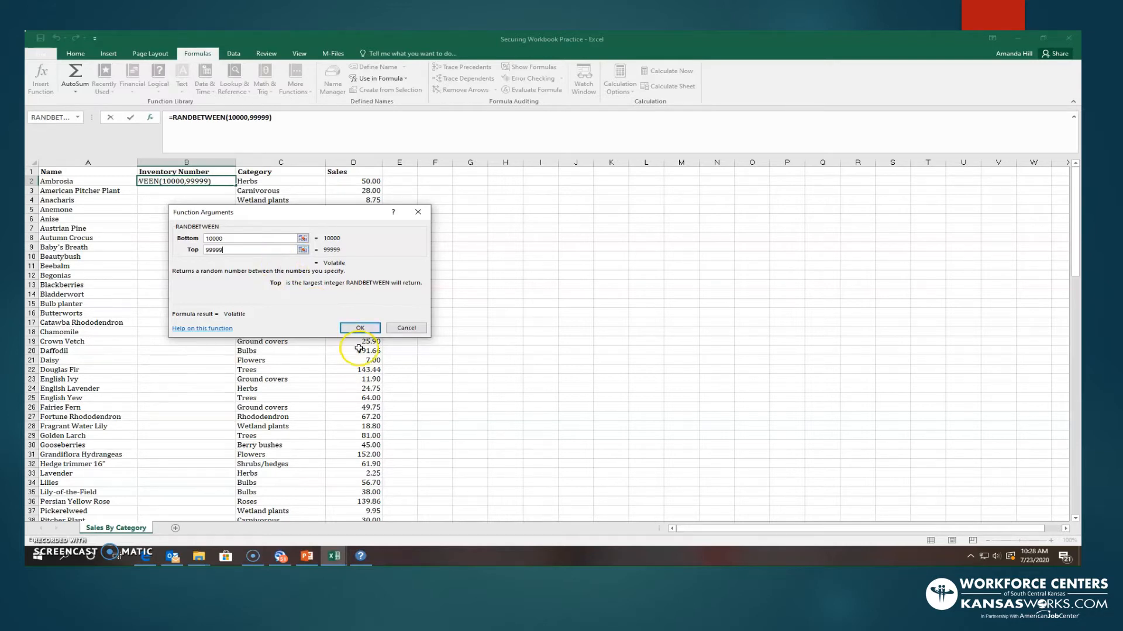
click(359, 329)
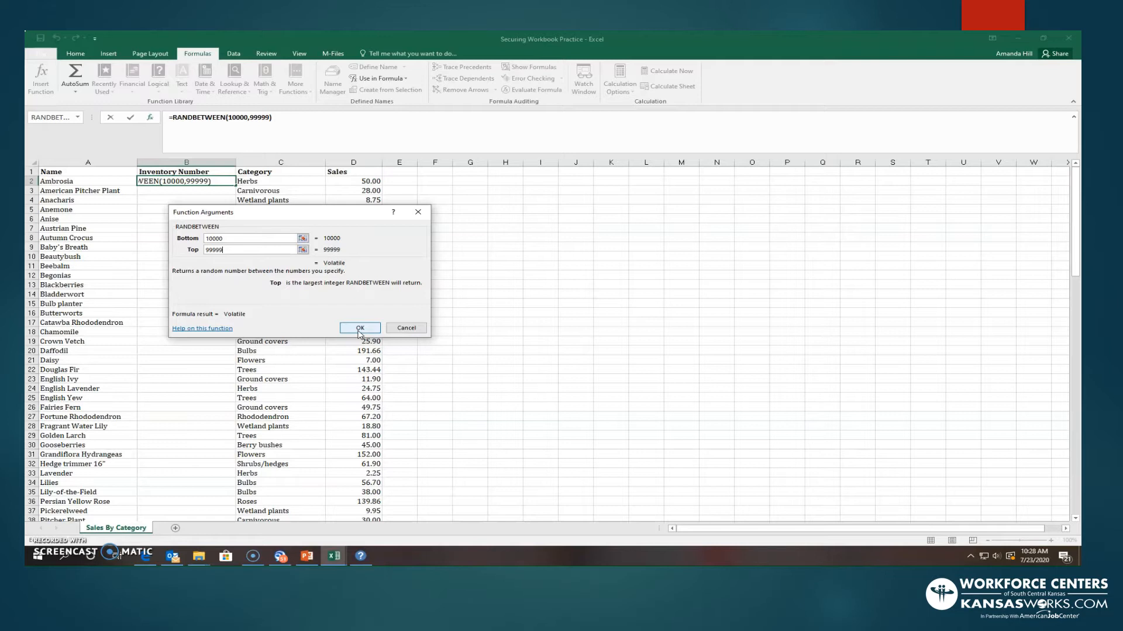
click(360, 328)
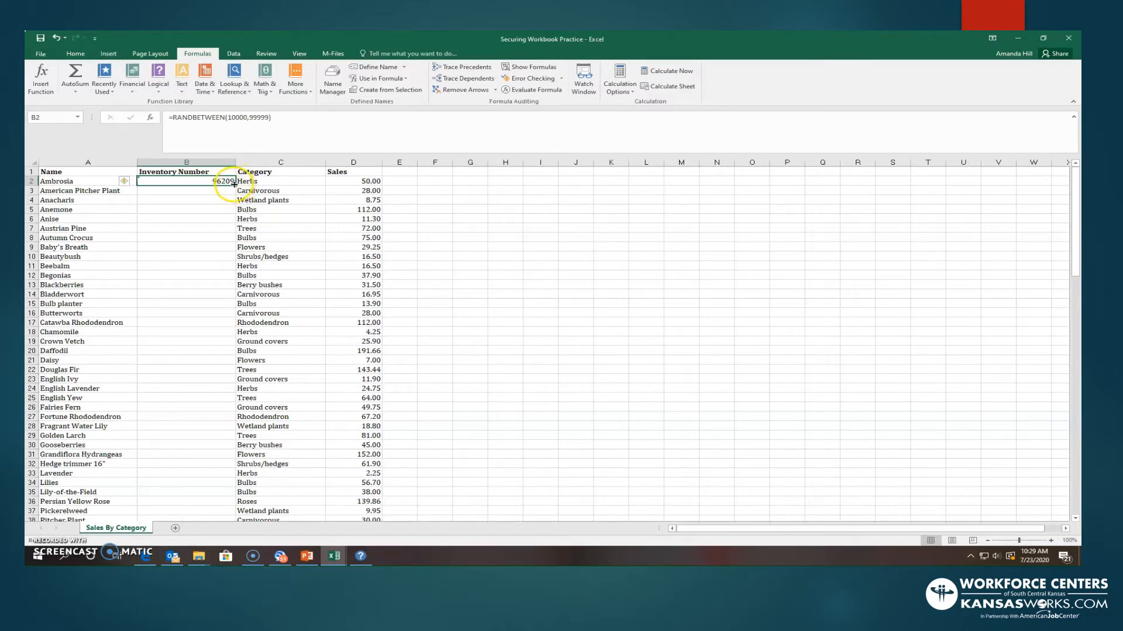
Fill the formula in B2 down the Inventory Number column to row 46.
drag(234, 185, 193, 469)
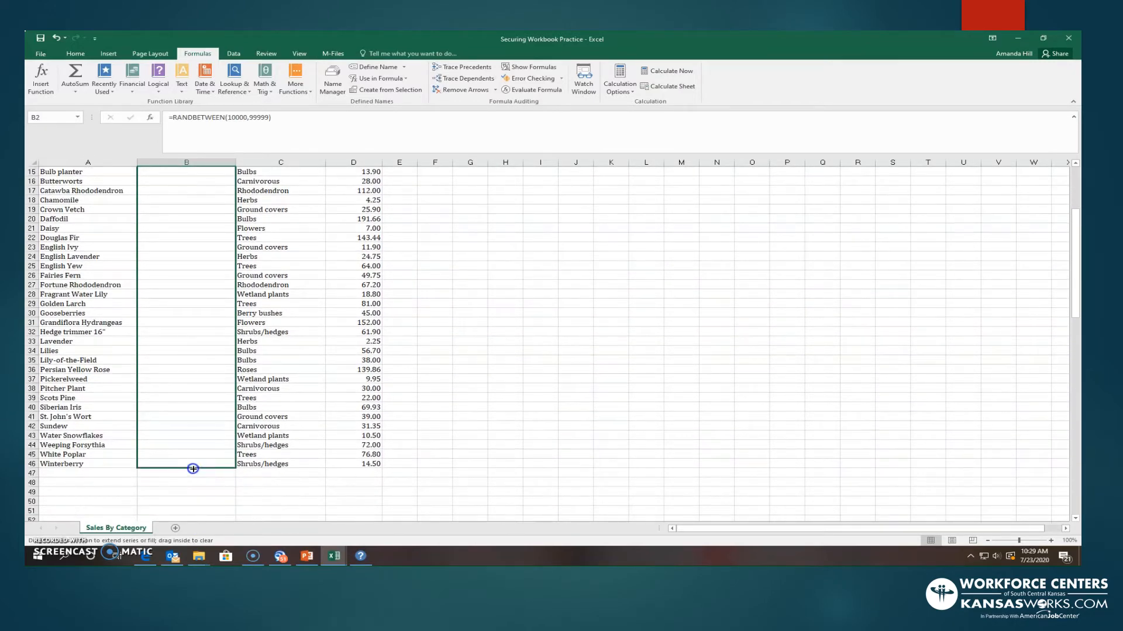
drag(193, 469, 193, 469)
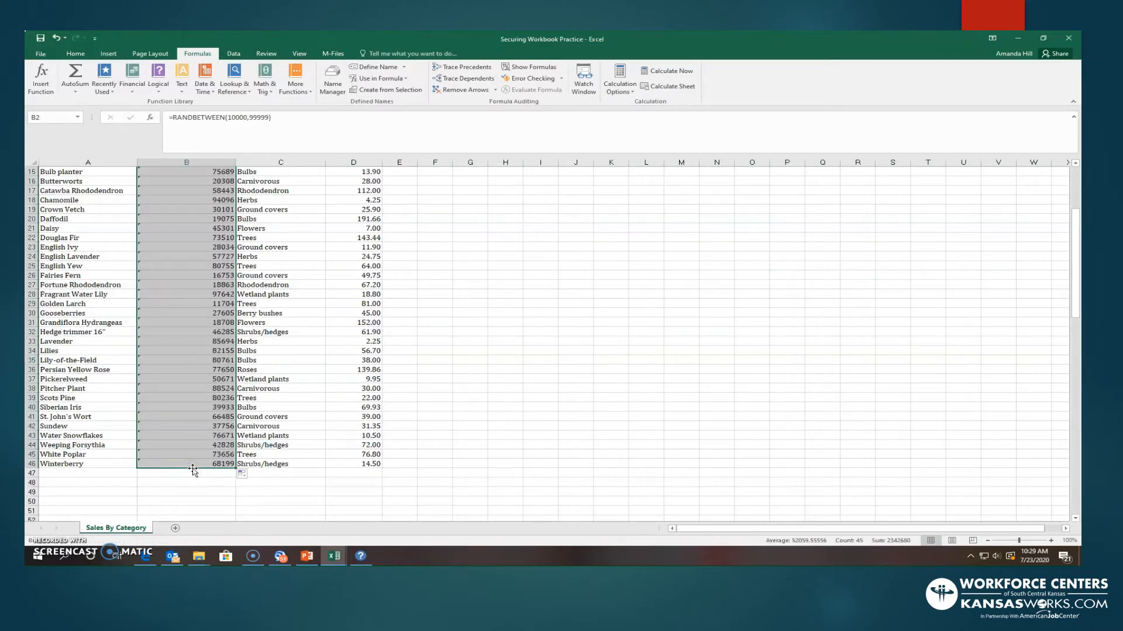
scroll(194, 440, up, 5)
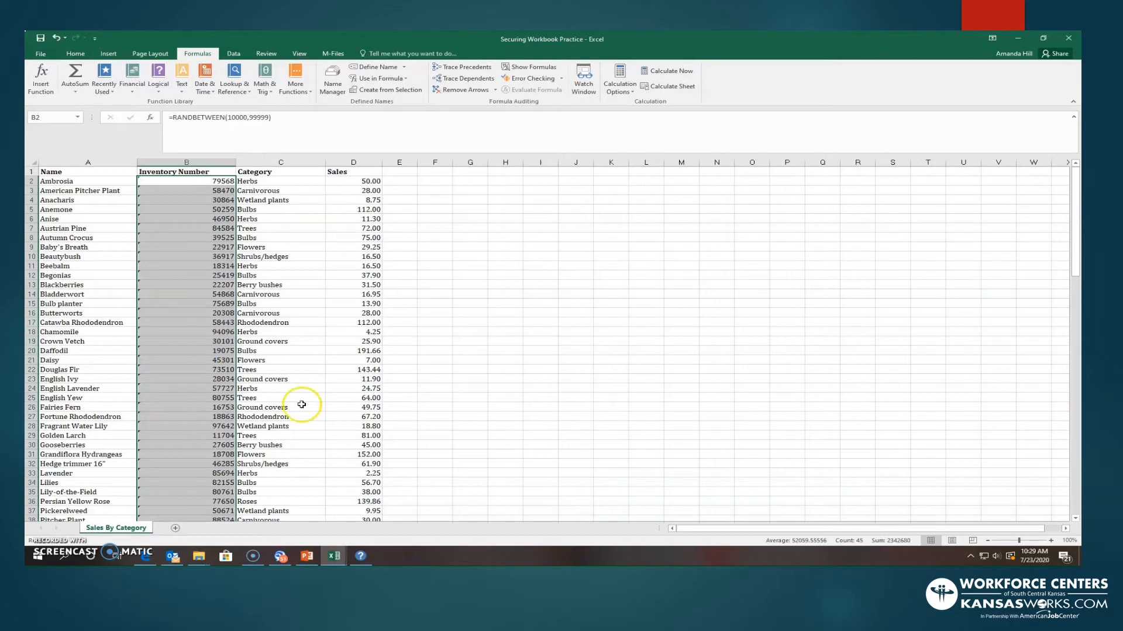
click(439, 363)
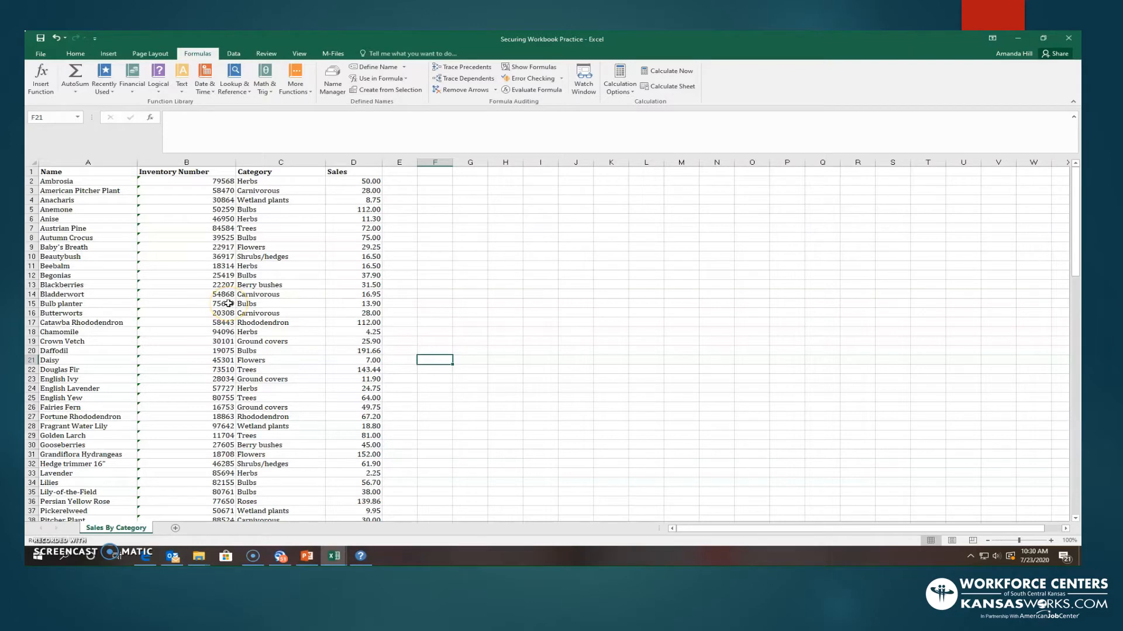
Turn on the Locked protection property for the inventory number cells B2 through B46.
drag(193, 181, 166, 506)
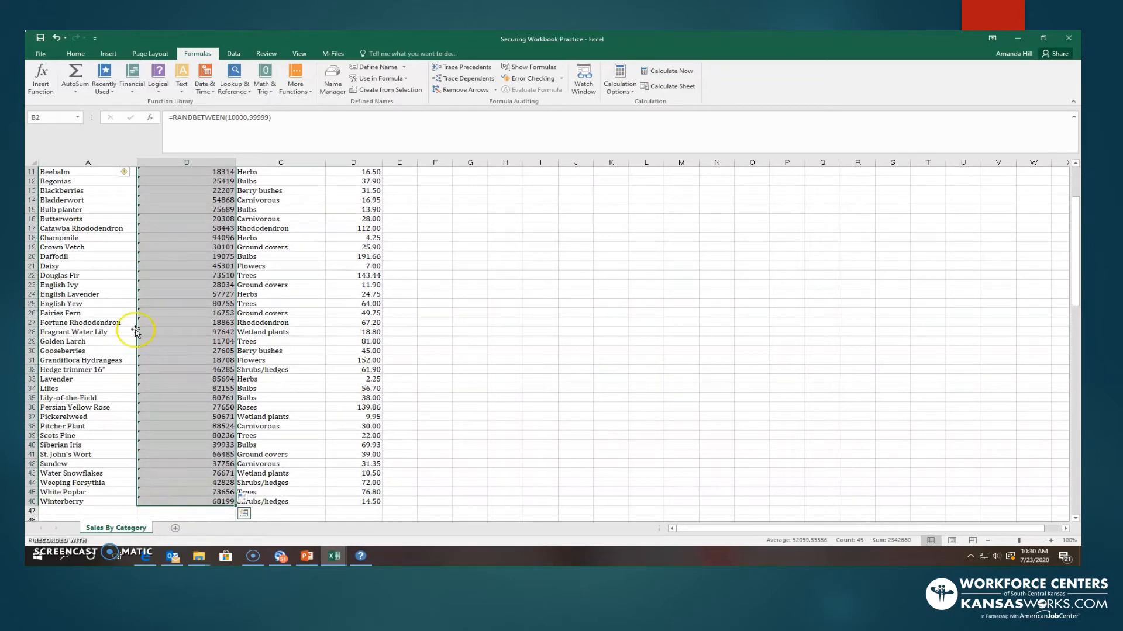
click(79, 54)
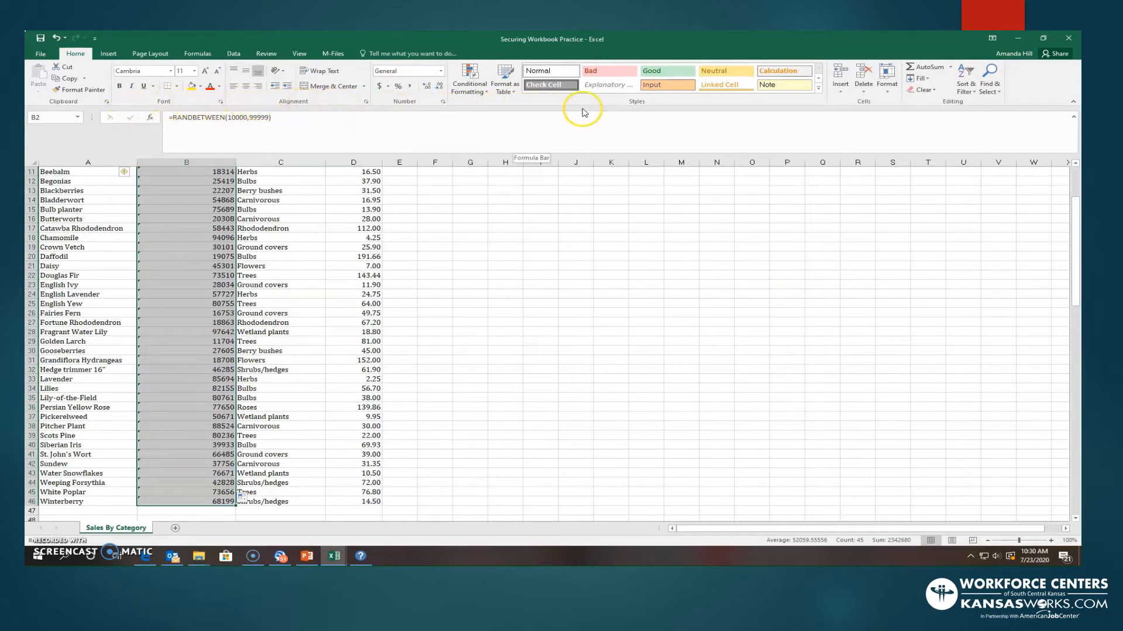
click(889, 88)
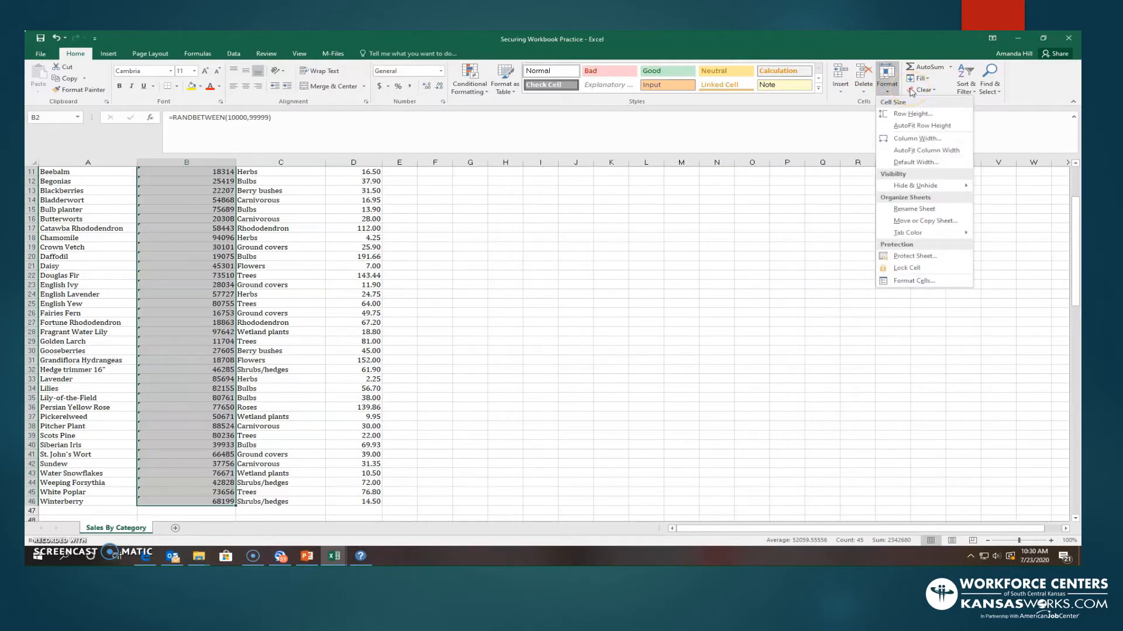
click(935, 280)
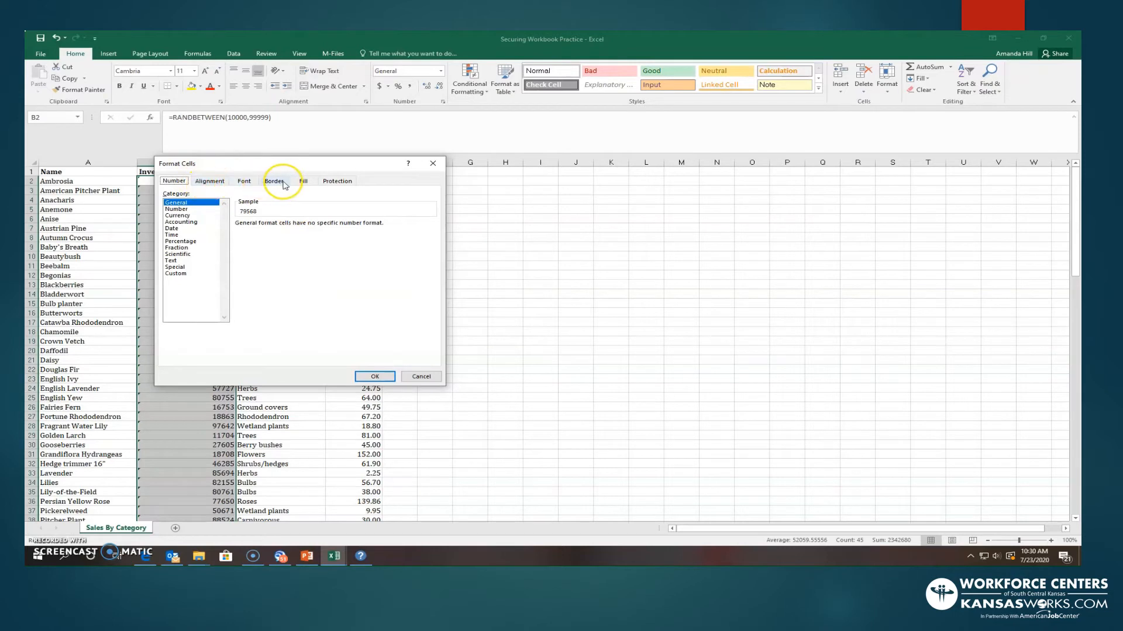
click(325, 184)
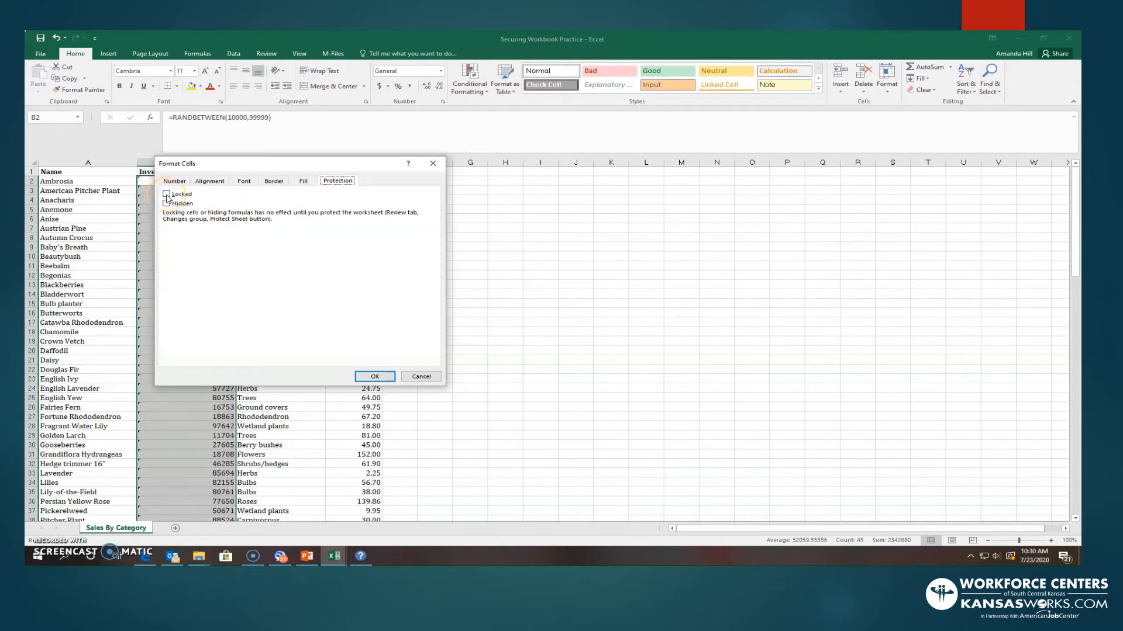
click(166, 194)
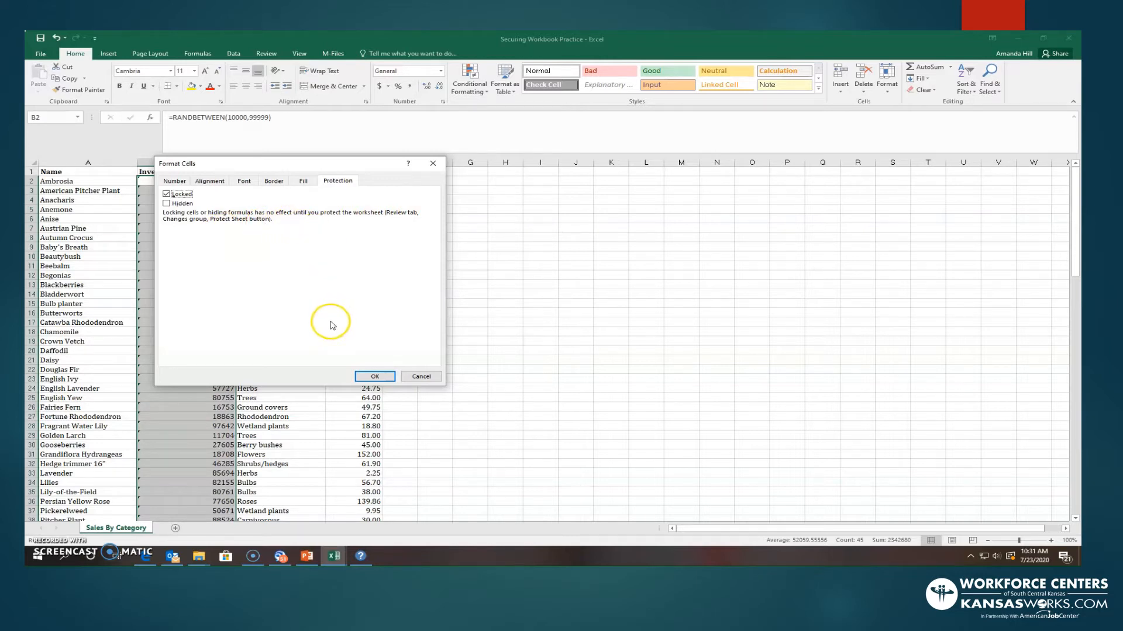
click(370, 377)
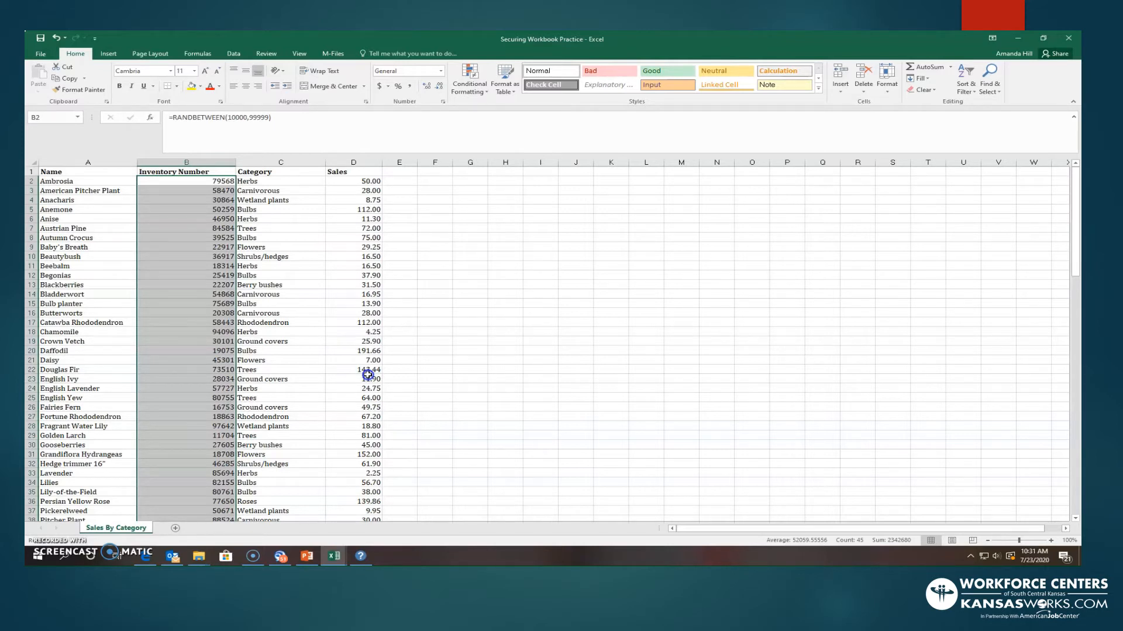
Protect the worksheet with an unprotect password, keeping the default user permissions, and re-enter the password to confirm it.
click(257, 53)
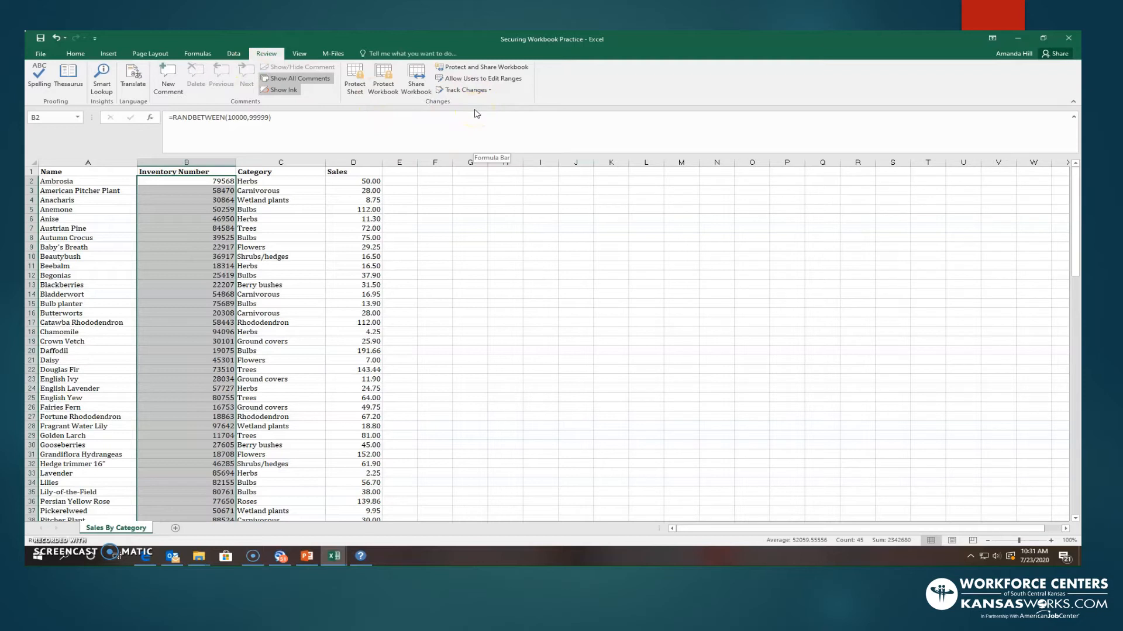
click(354, 76)
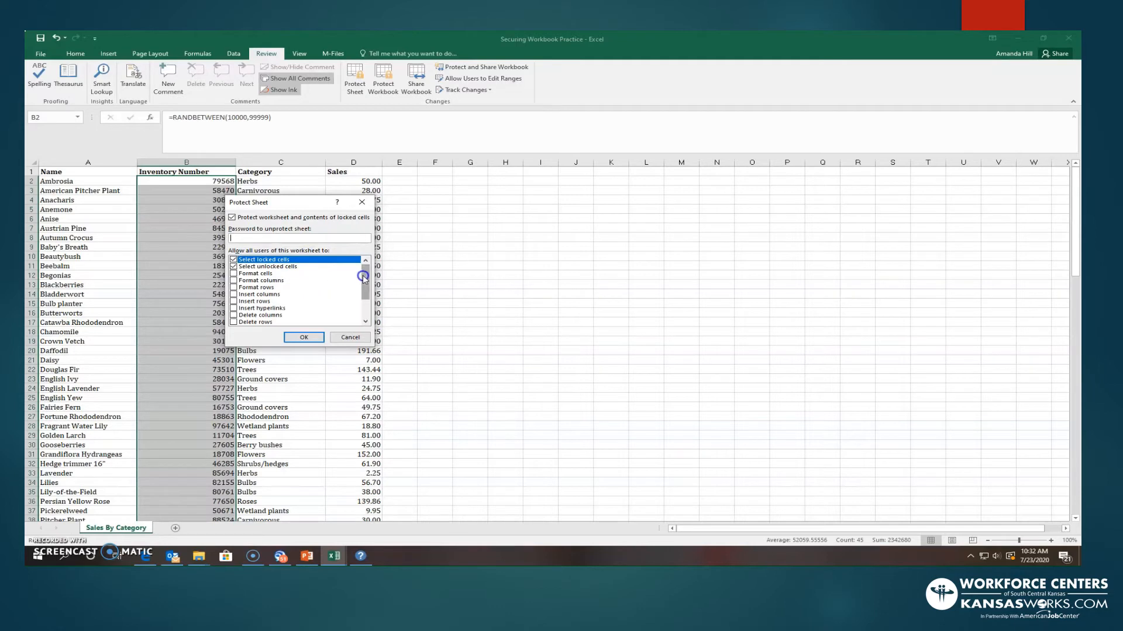
click(364, 303)
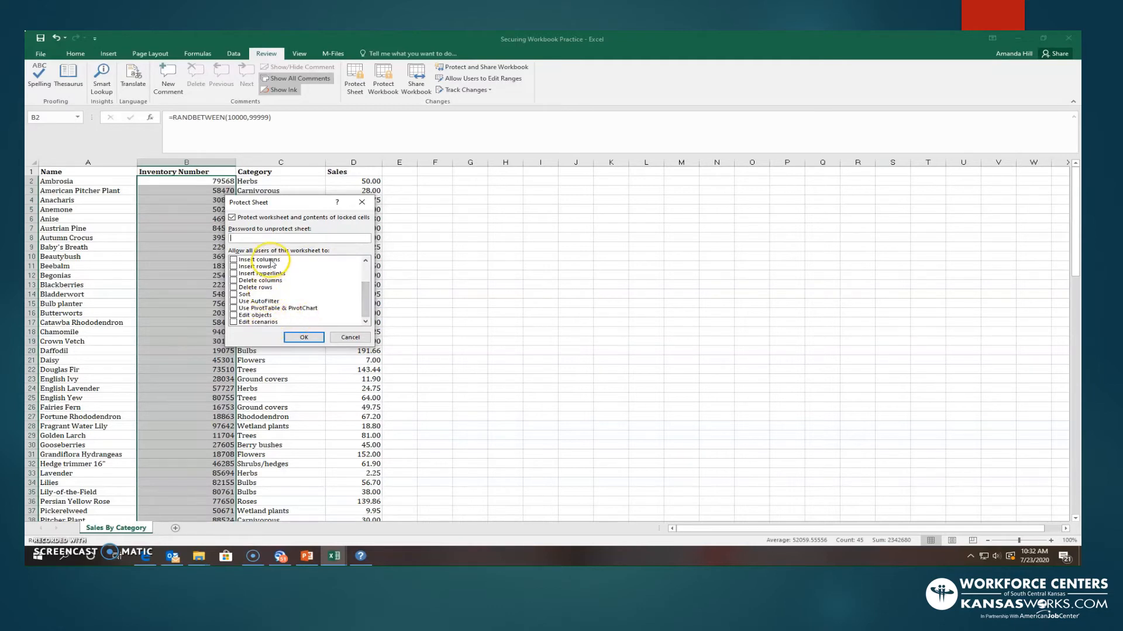
drag(363, 311, 357, 262)
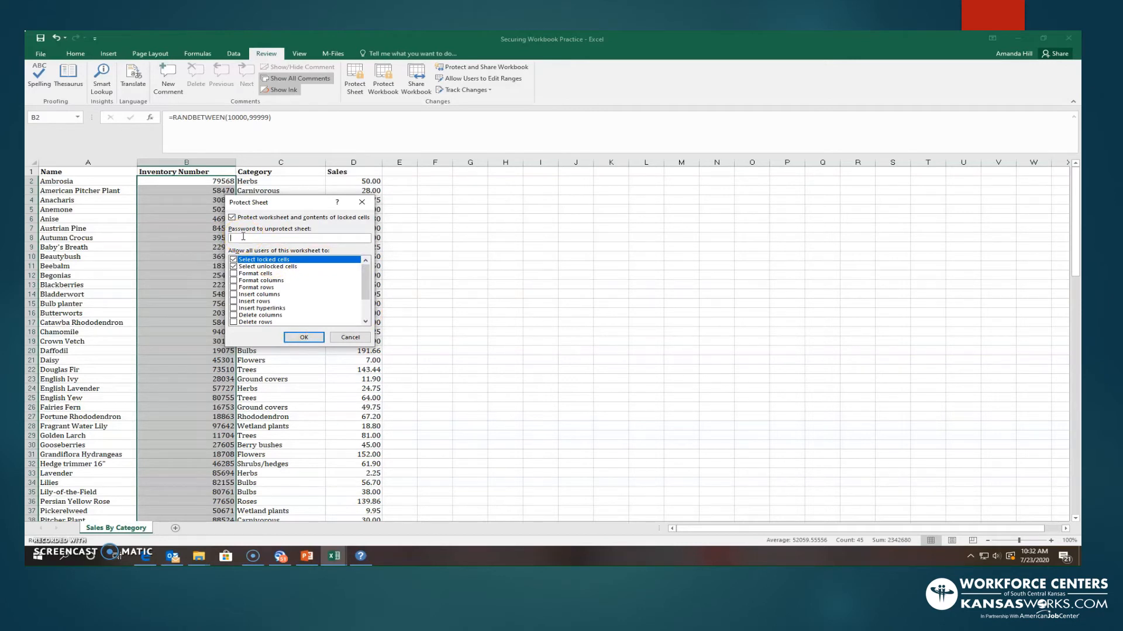
click(241, 239)
click(240, 239)
text(••••••••)
click(323, 343)
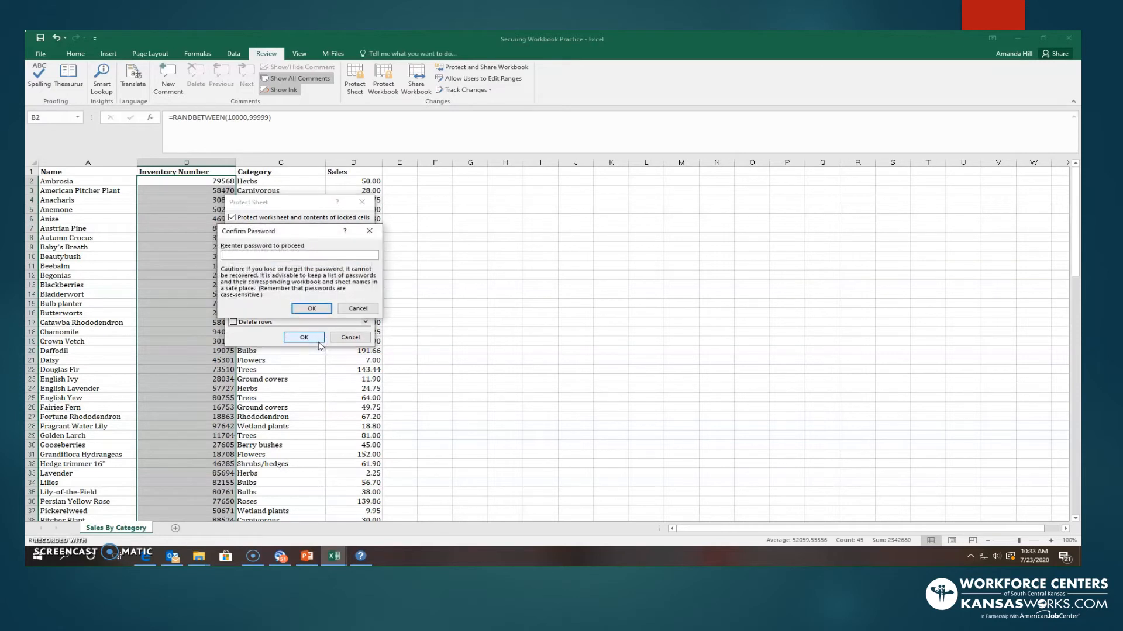
click(247, 255)
text(•••••••)
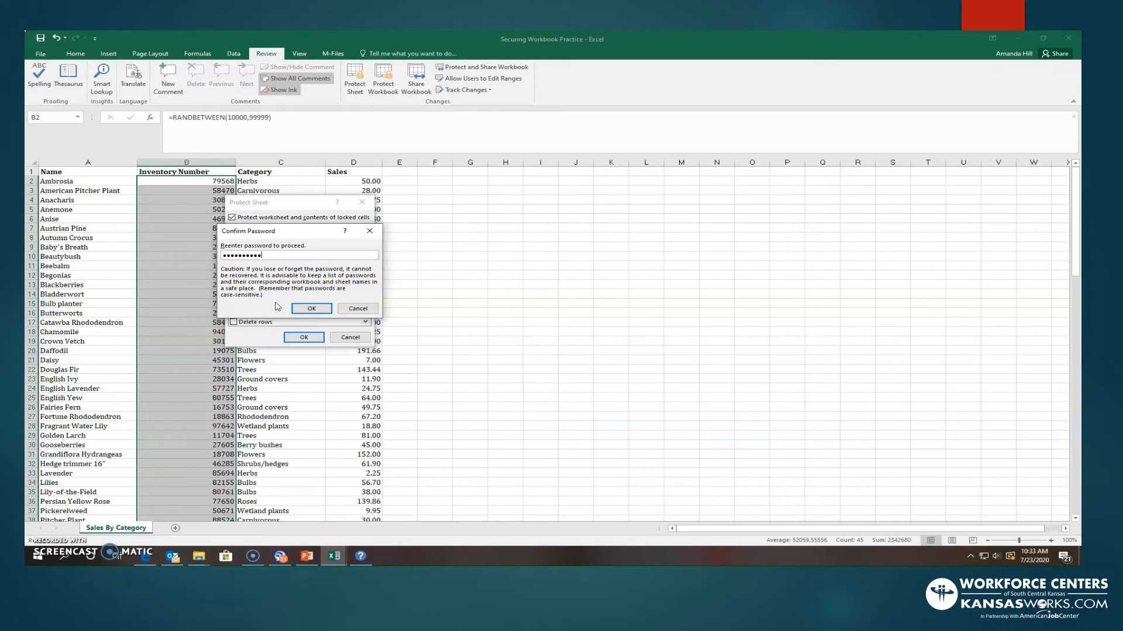
click(304, 308)
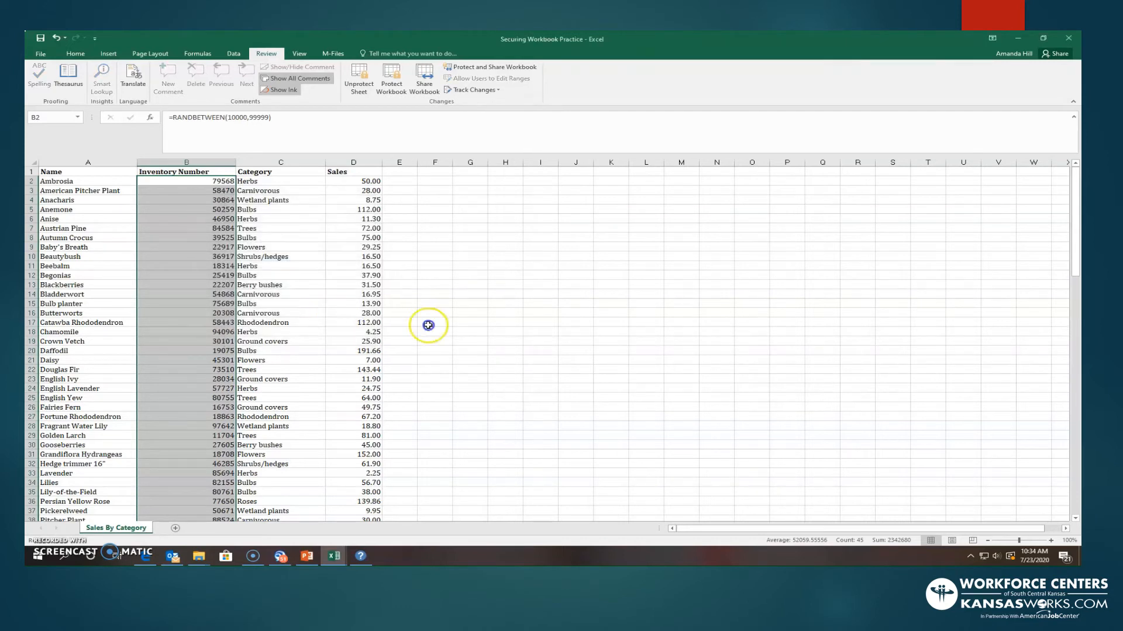
Try to edit the locked inventory number in cell B14 for Bladderwort, then select other inventory number cells.
click(454, 332)
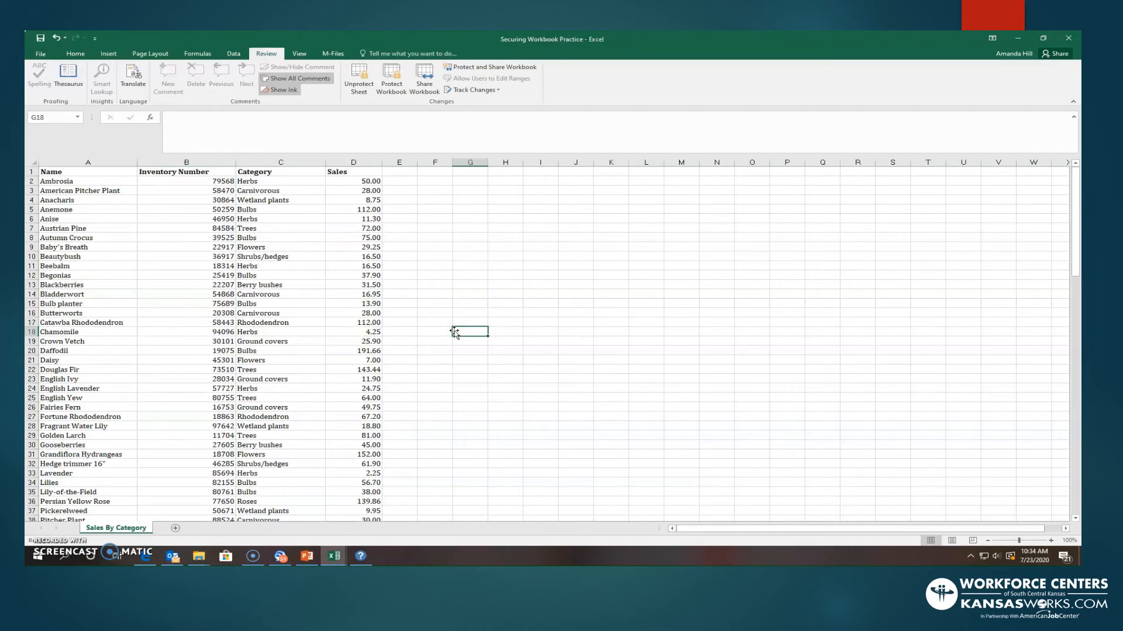
click(209, 295)
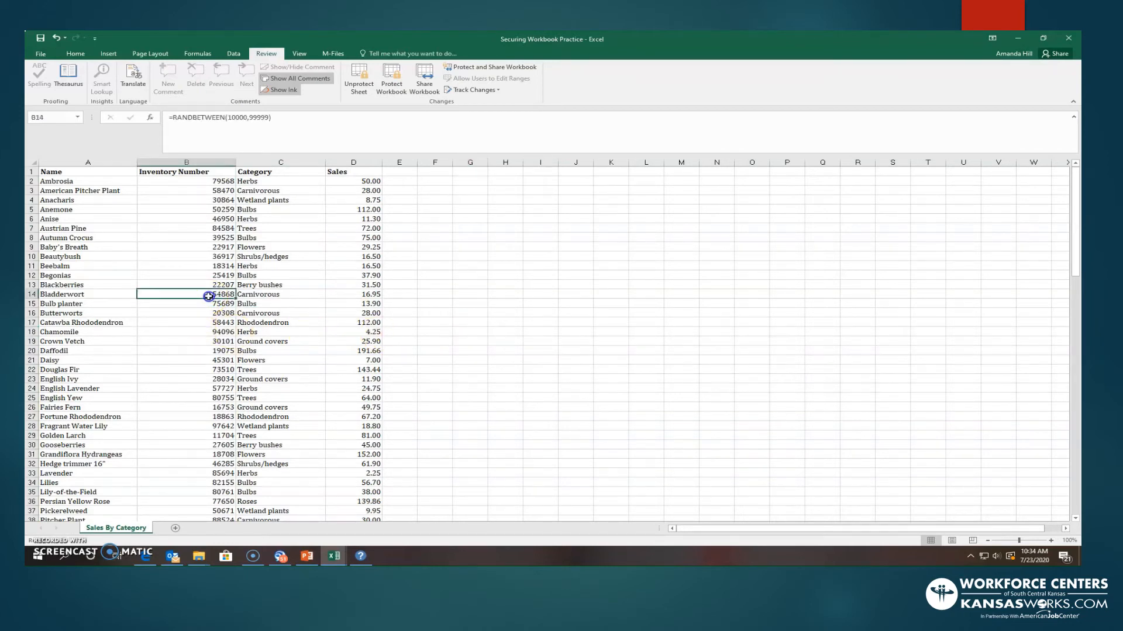
double_click(209, 296)
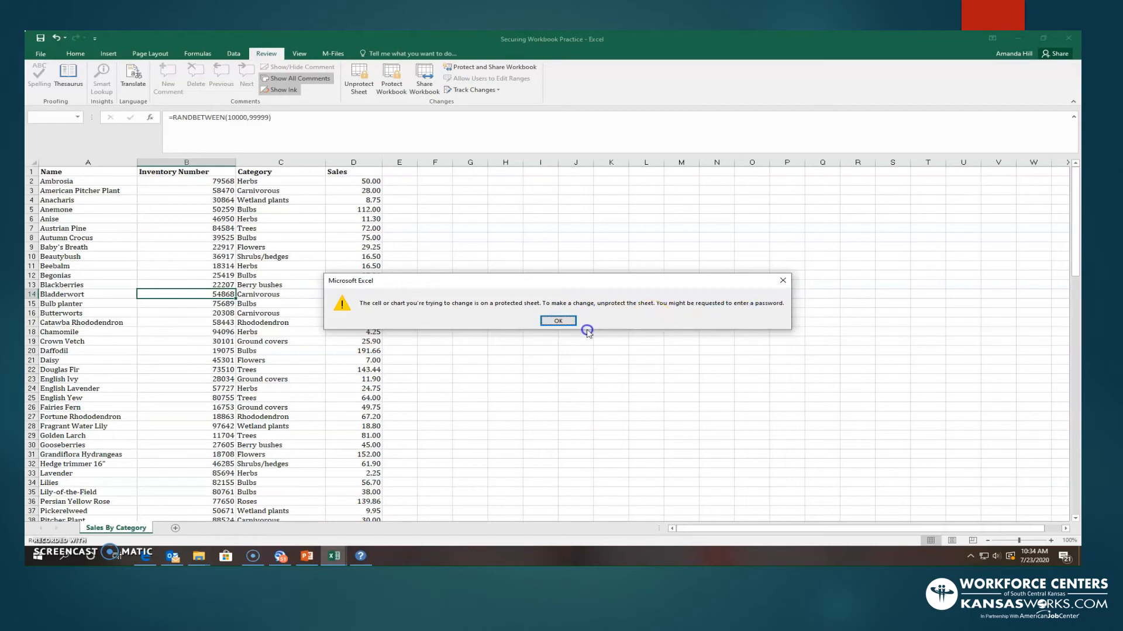
click(556, 322)
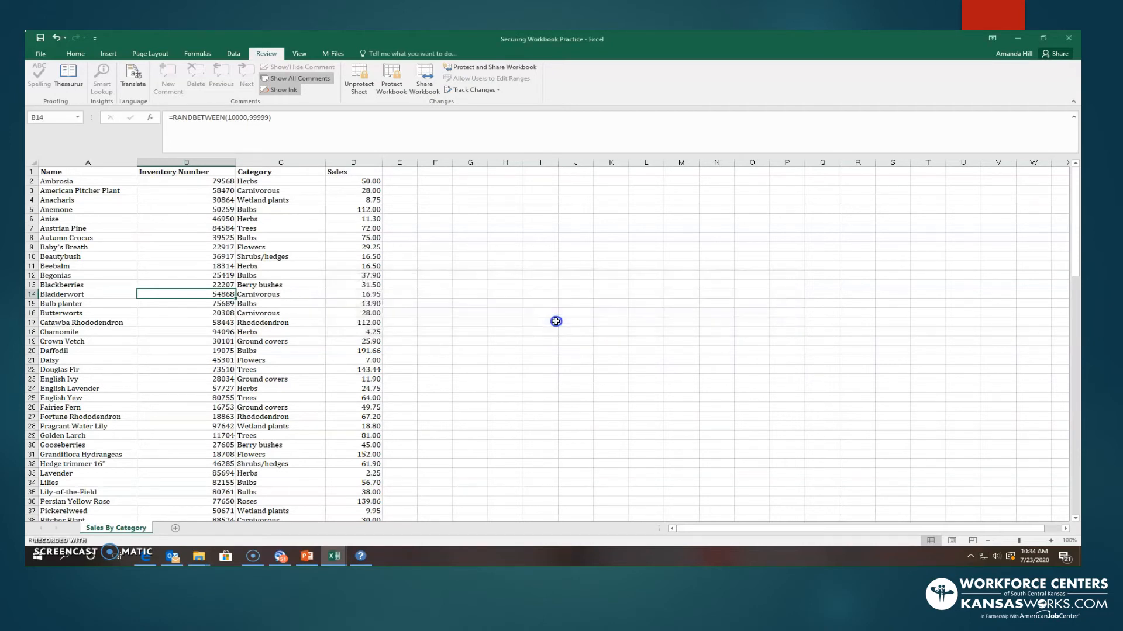
click(435, 404)
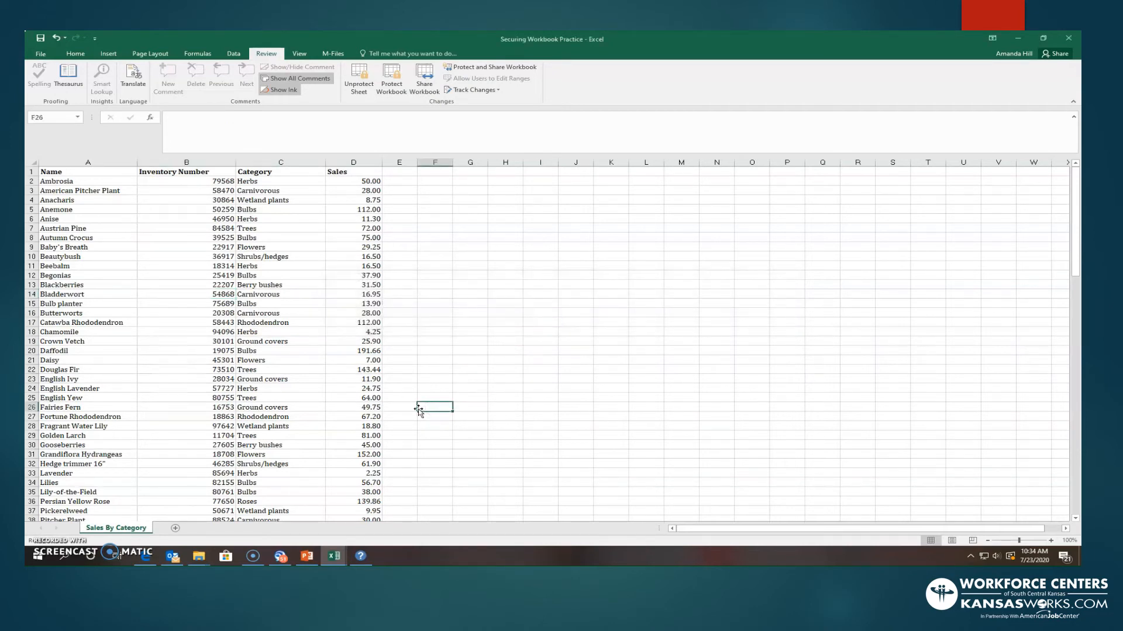
click(225, 322)
click(224, 351)
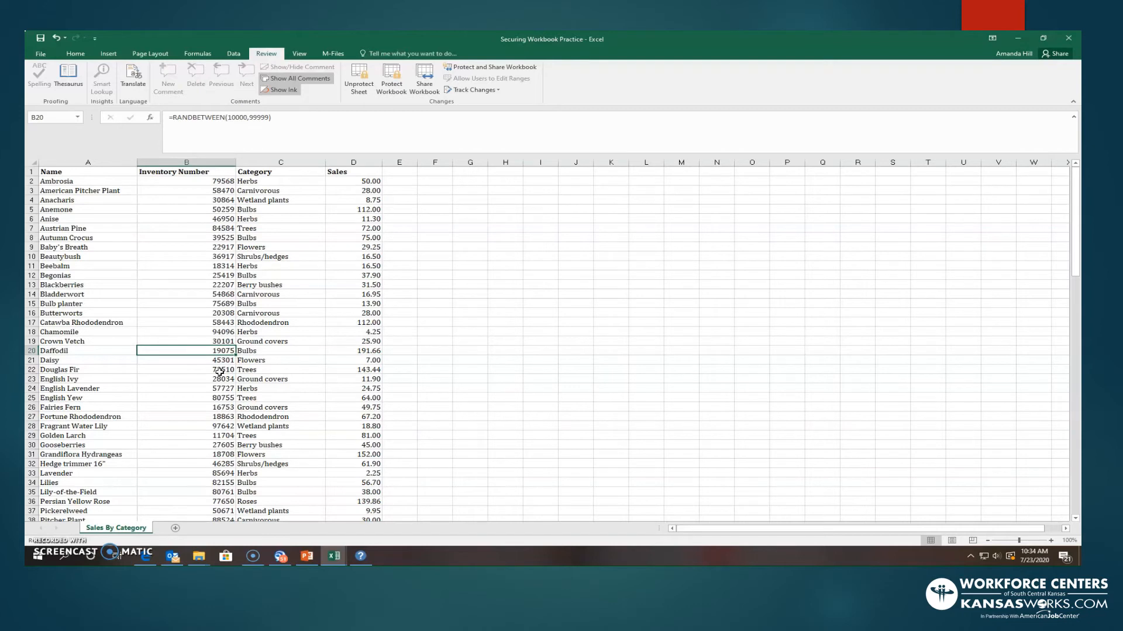
Unprotect the Sales By Category sheet by entering the sheet's unprotect password.
click(360, 88)
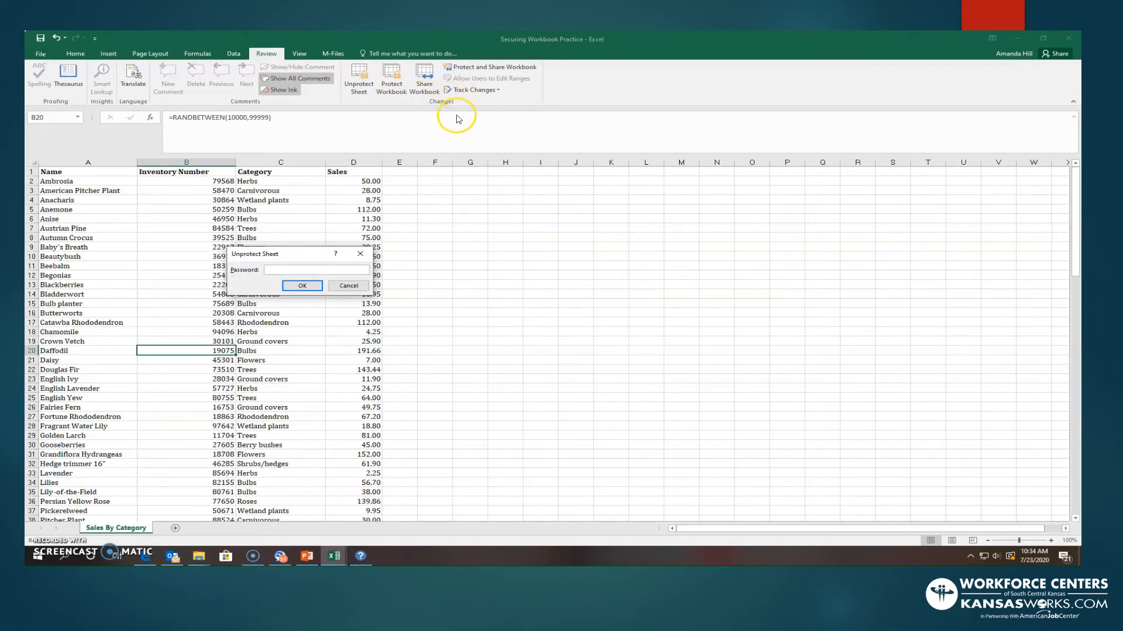
click(283, 270)
text(********)
click(296, 284)
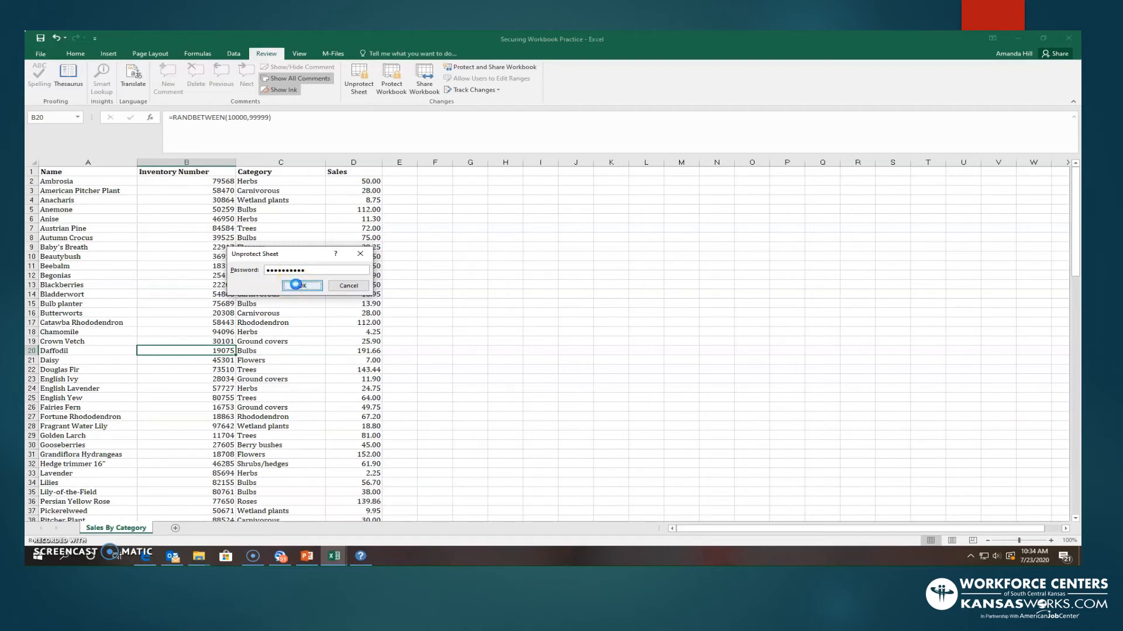
Delete the inventory number for Crown Vetch in cell B19.
click(208, 341)
key(Delete)
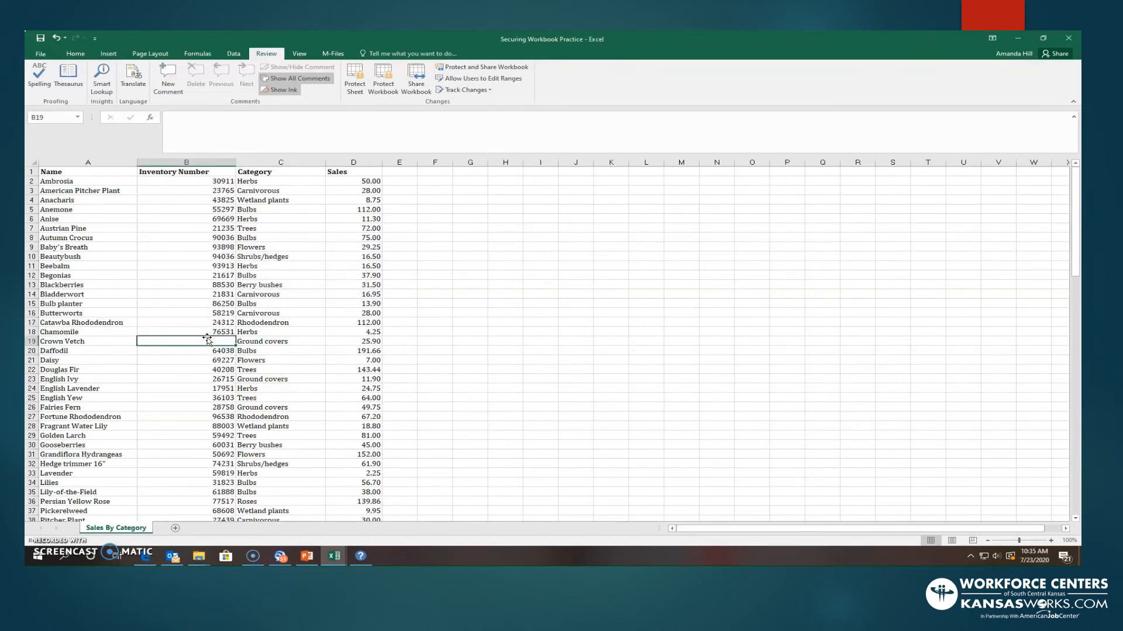
click(467, 322)
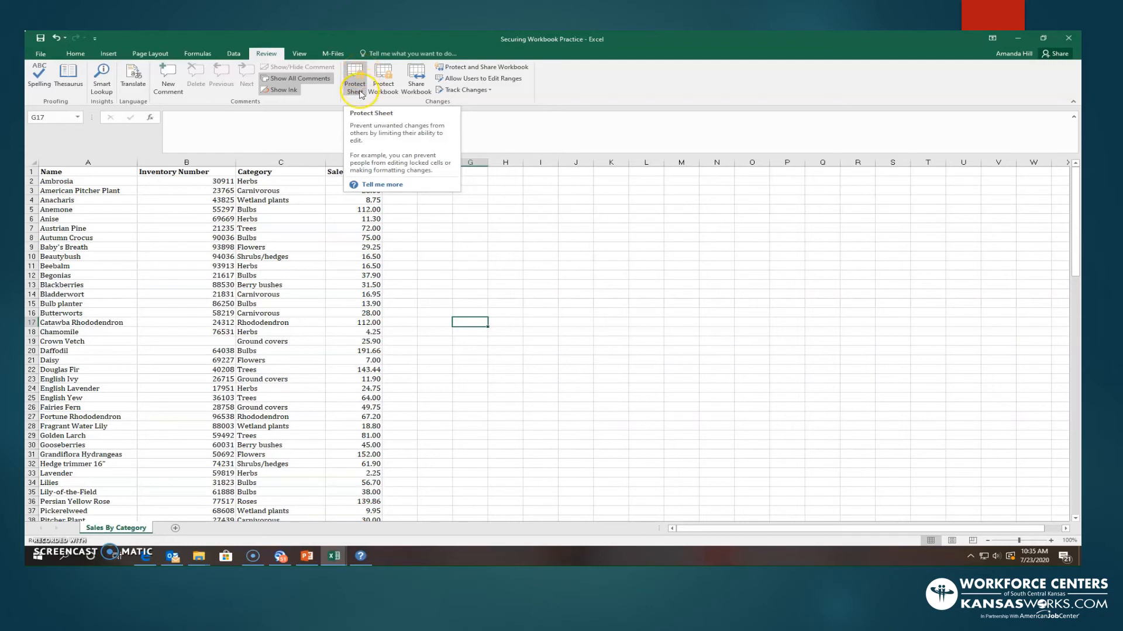
click(215, 343)
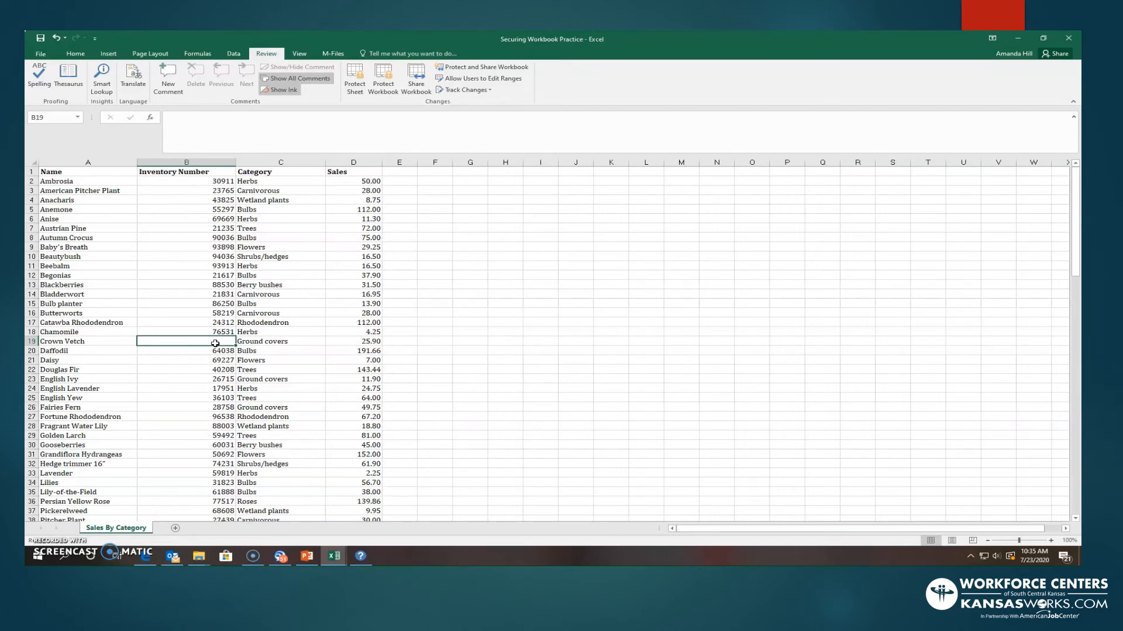
Begin protecting the workbook with the Structure option turned on and enter a protection password.
click(272, 53)
click(389, 85)
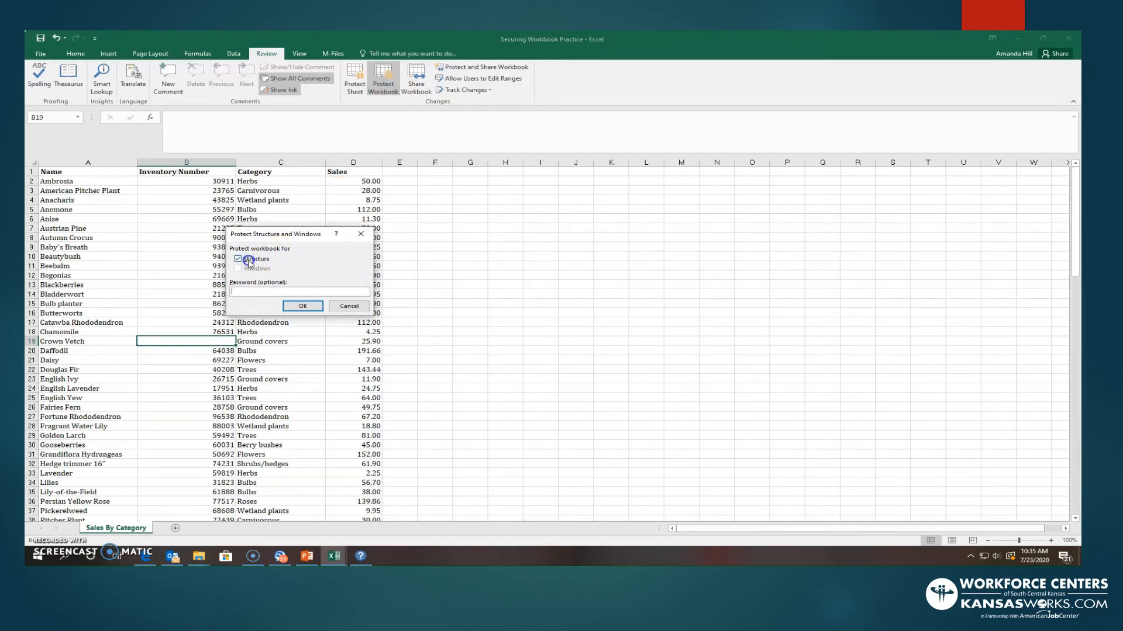
click(255, 293)
text(•••••••)
click(297, 307)
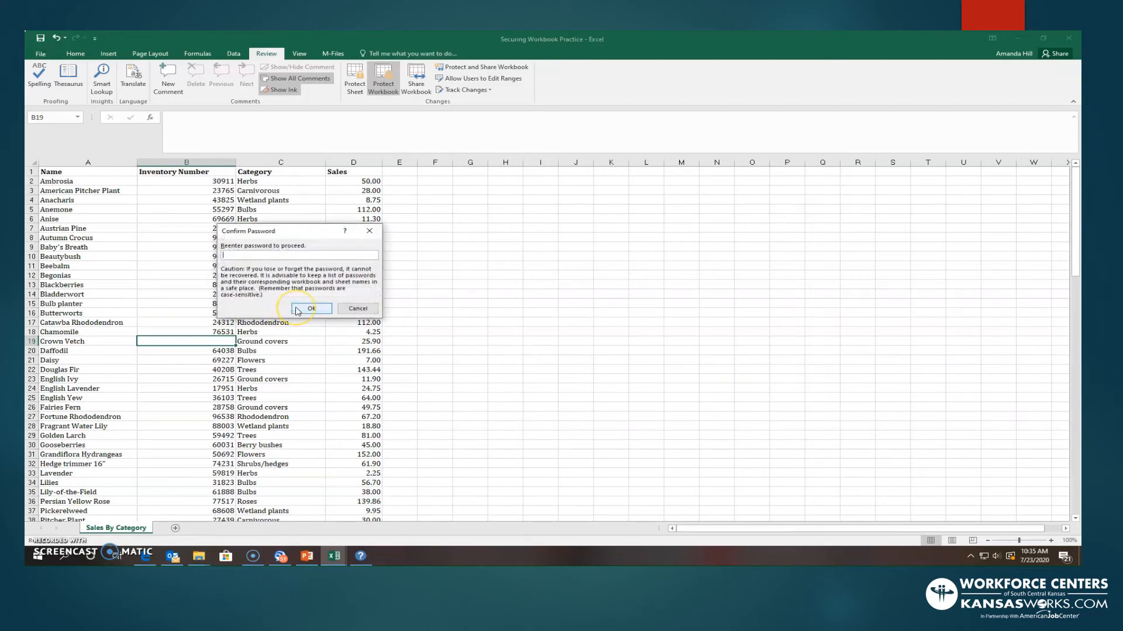
Try to confirm the workbook structure protection by re-entering the password.
click(251, 258)
text(•••)
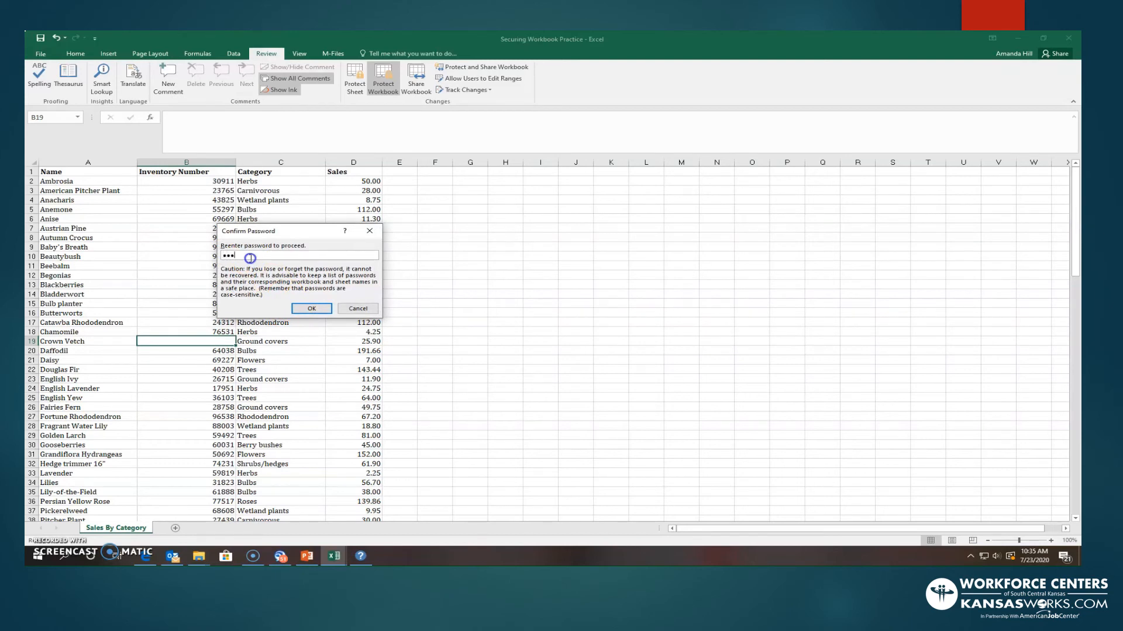
text(•••)
click(310, 308)
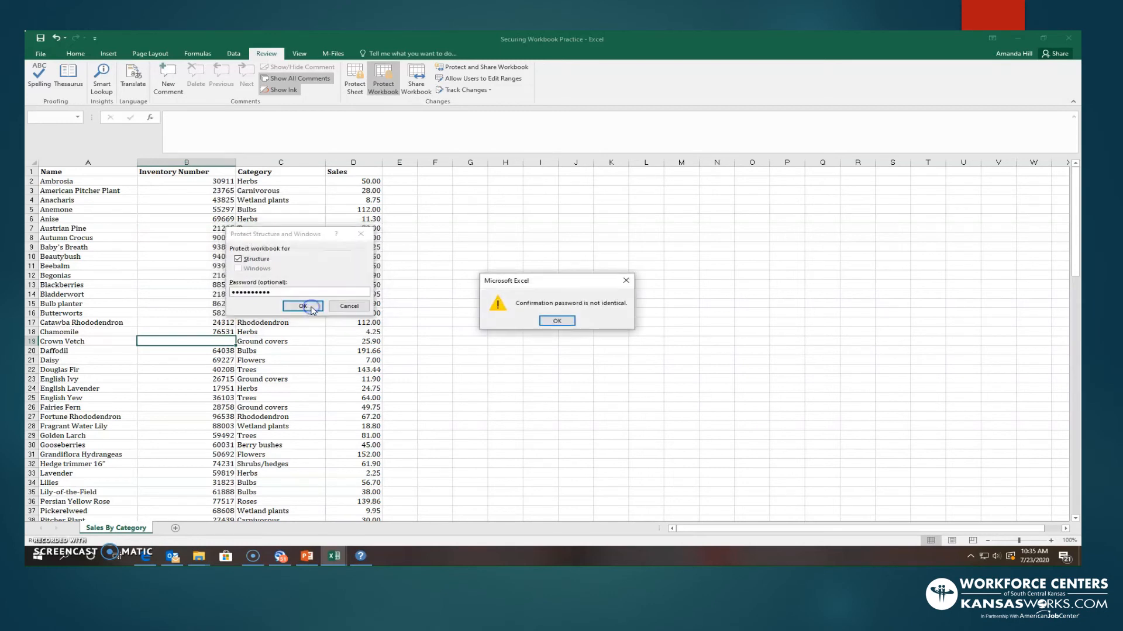
click(557, 320)
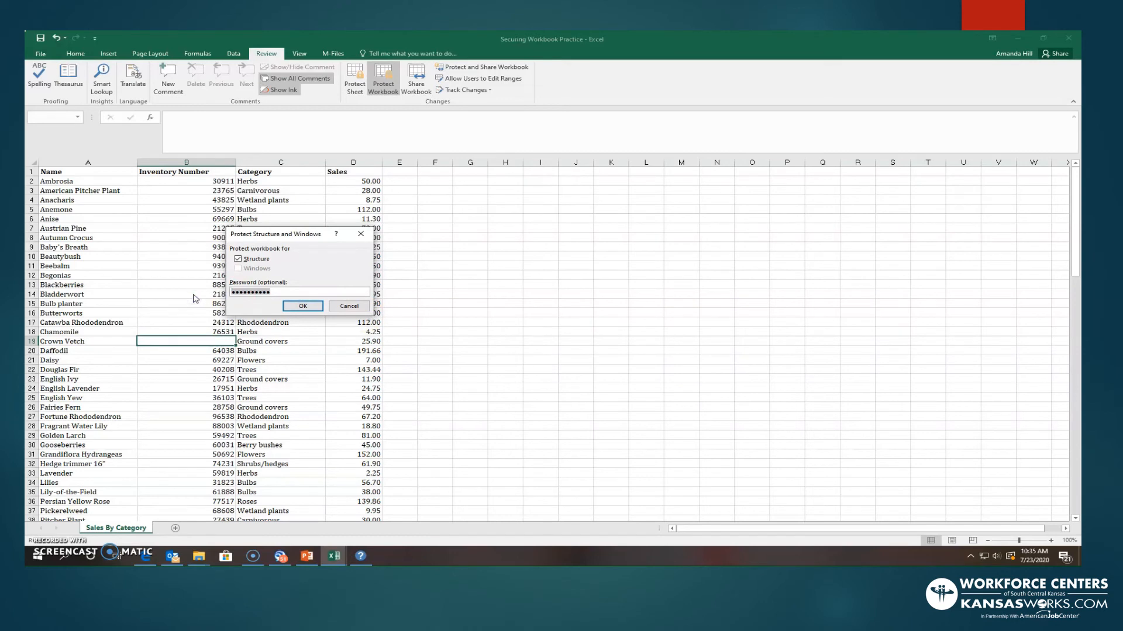
Enter the workbook structure password again and re-enter it to confirm the protection.
text(••••••••••)
click(298, 306)
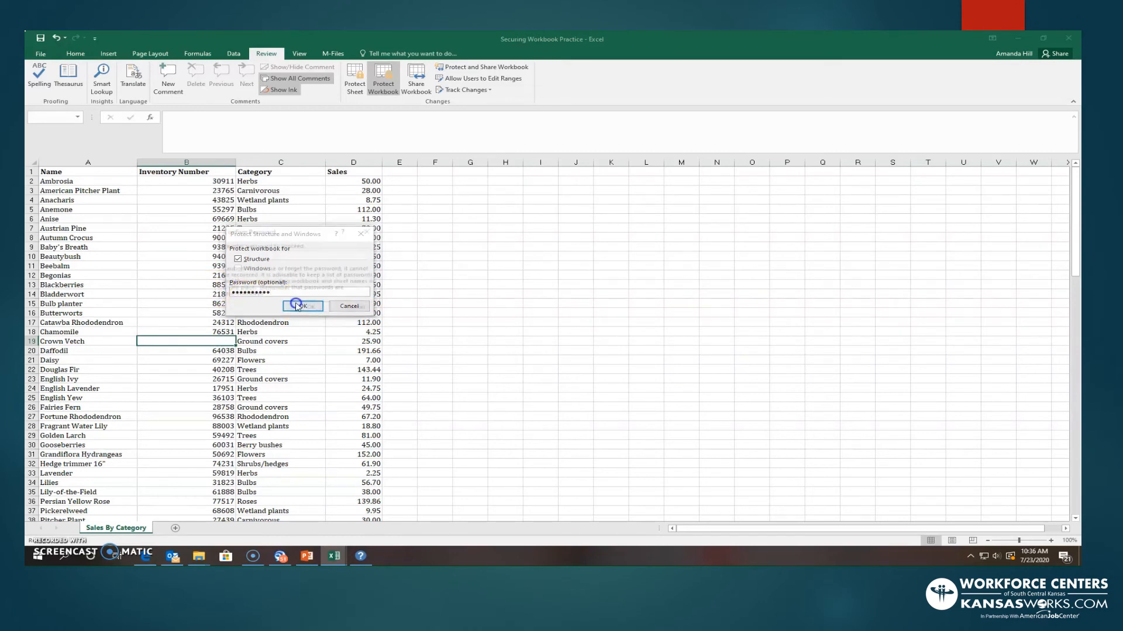
click(270, 256)
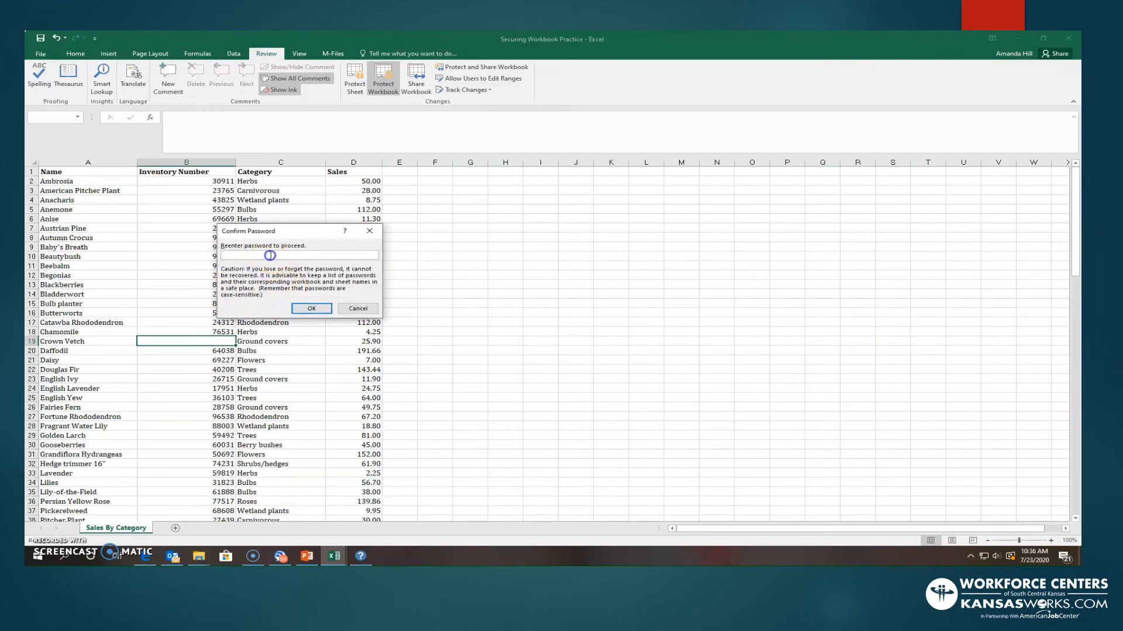
text(••••••••••)
click(307, 308)
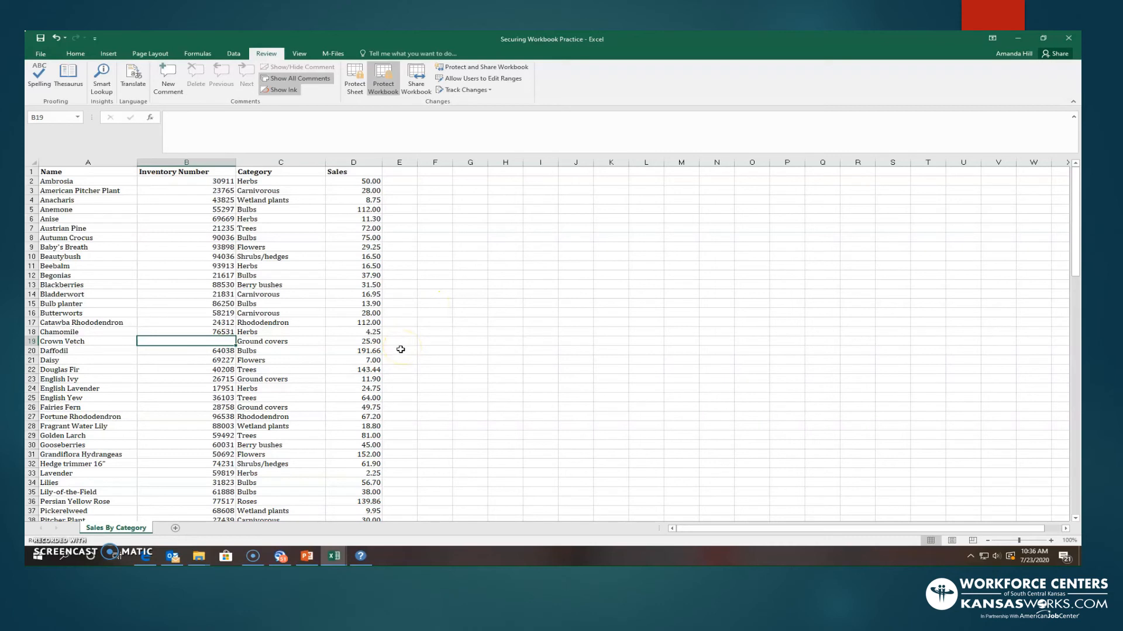
Examine which commands are available for the Sales cells D1, D3 and D4 under workbook protection.
right_click(345, 175)
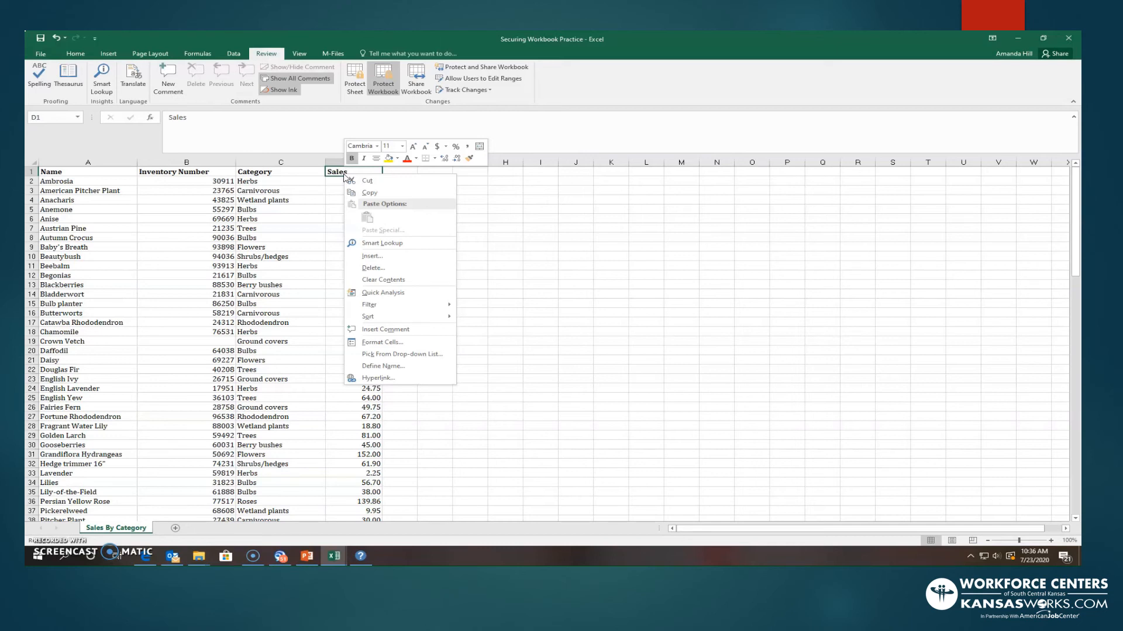
click(293, 388)
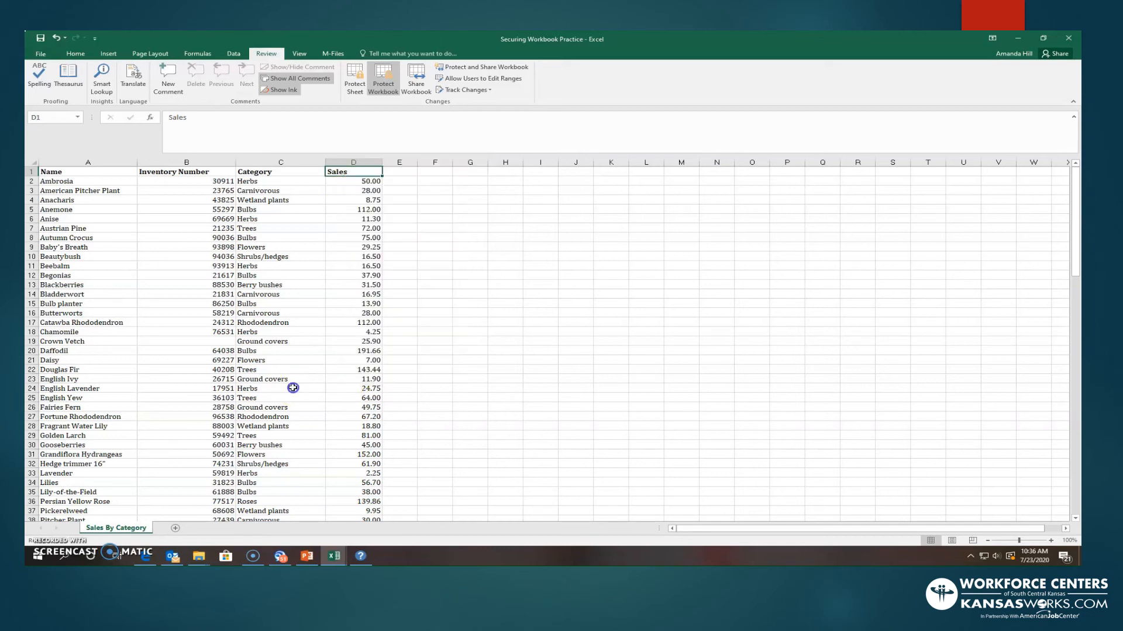
right_click(344, 186)
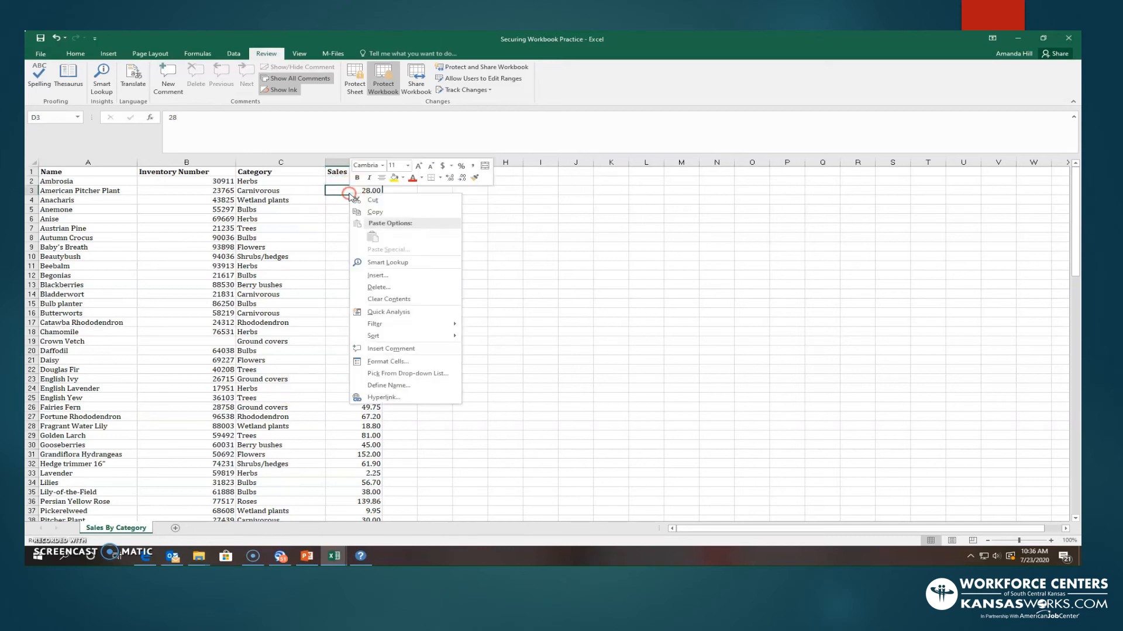
click(332, 223)
right_click(351, 203)
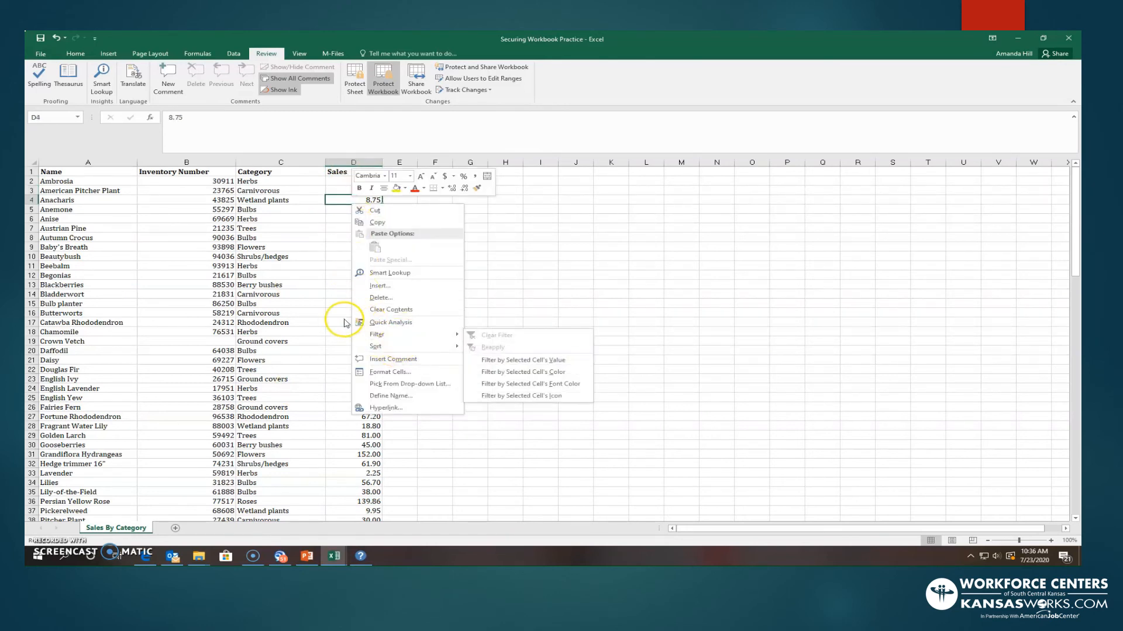
key(Escape)
Examine which commands the Sales By Category sheet tab offers while the workbook structure is protected.
right_click(124, 528)
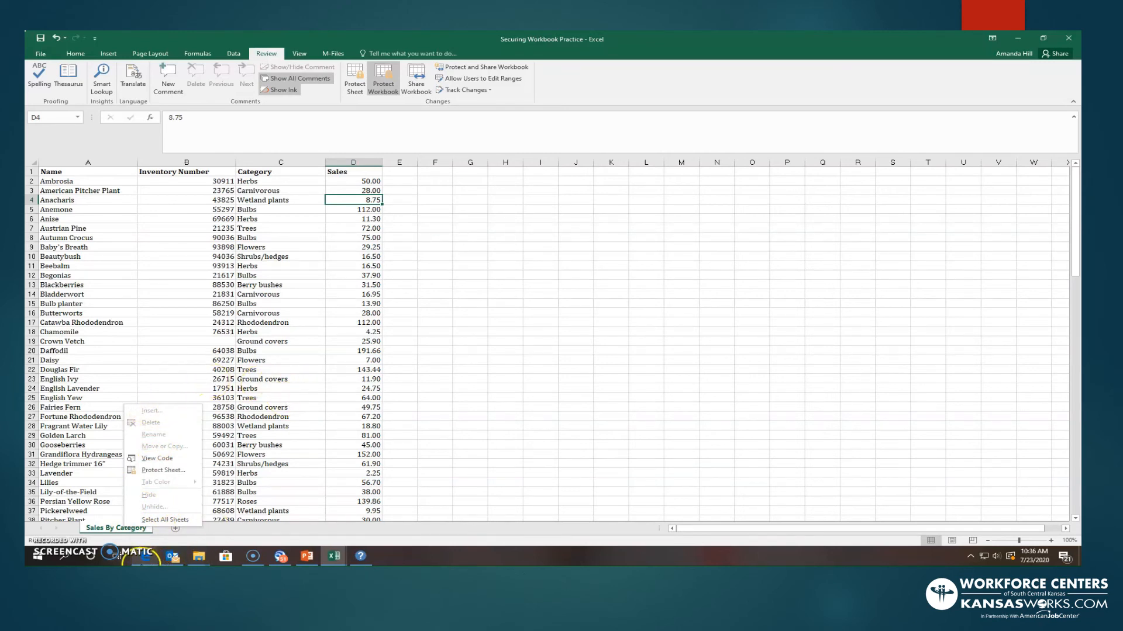
click(344, 169)
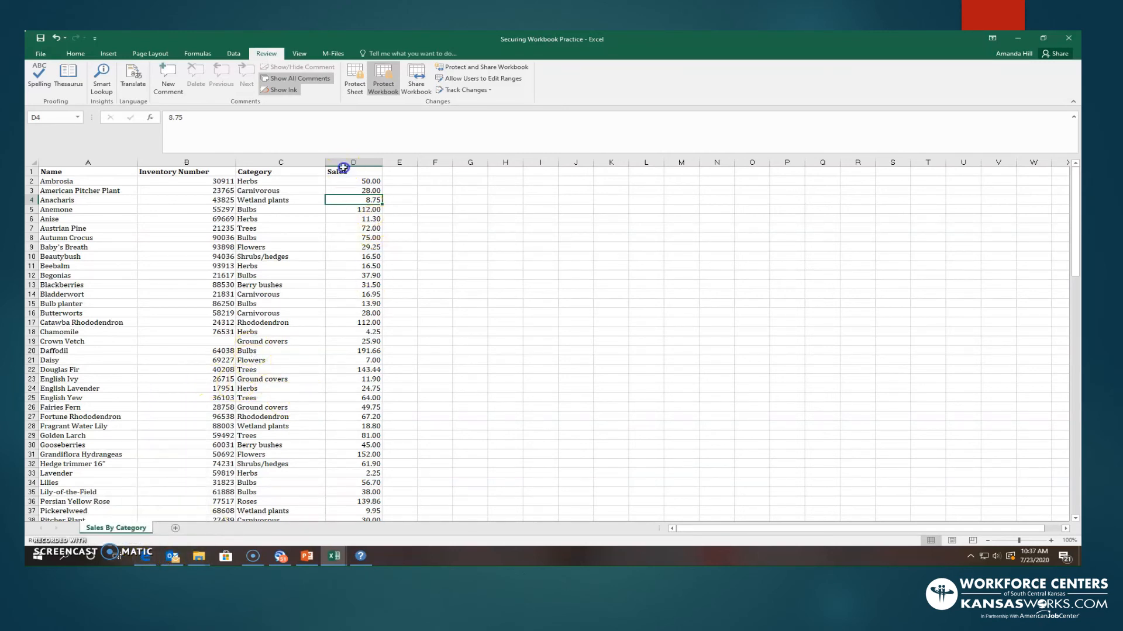
right_click(106, 528)
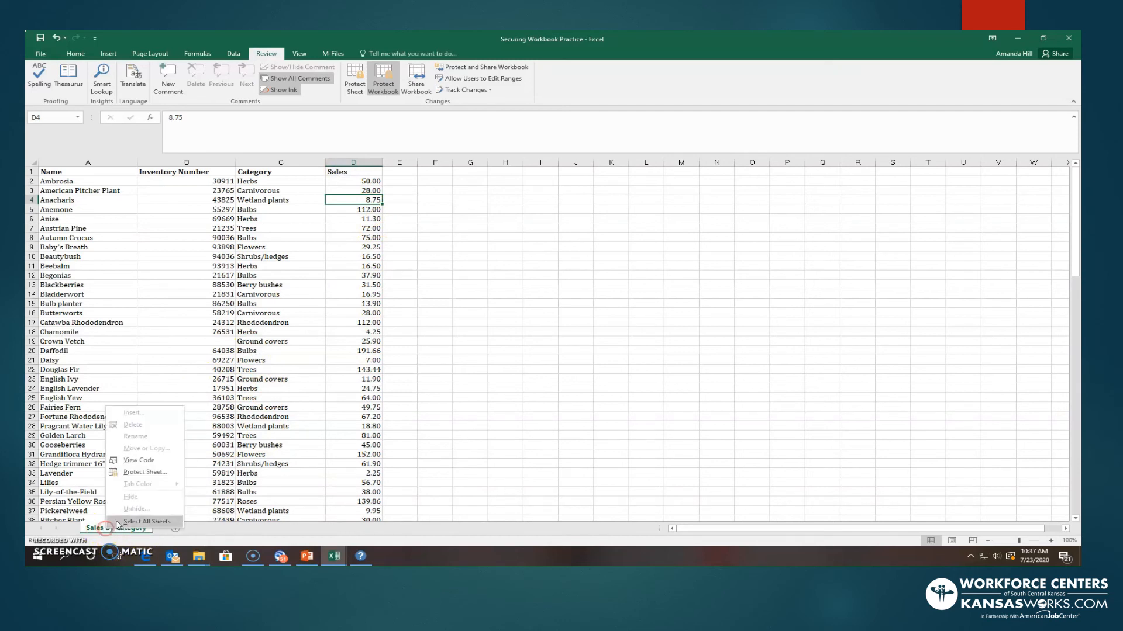
click(264, 386)
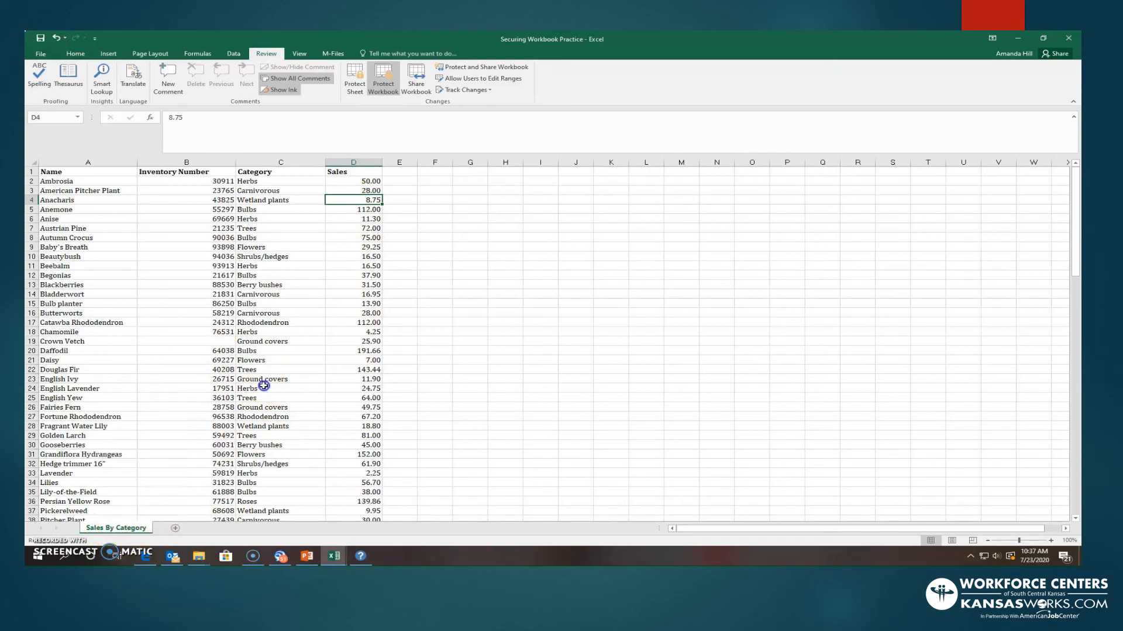
Delete the category for Fairies Fern in cell C26 and the inventory number for Douglas Fir in cell B22.
click(262, 403)
key(Delete)
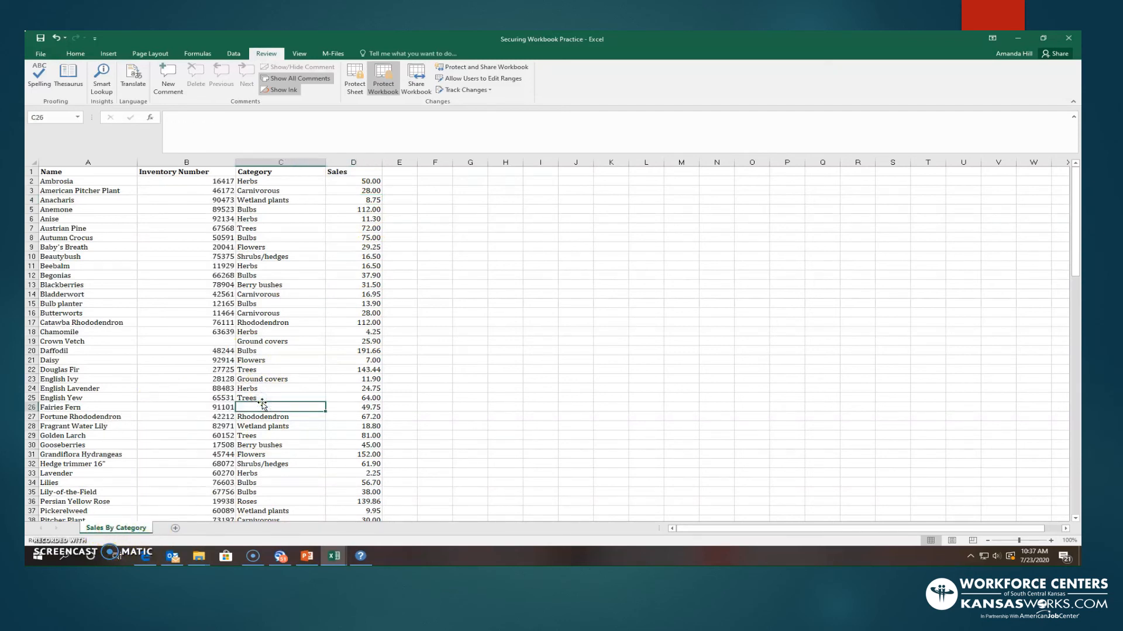
click(270, 342)
click(211, 372)
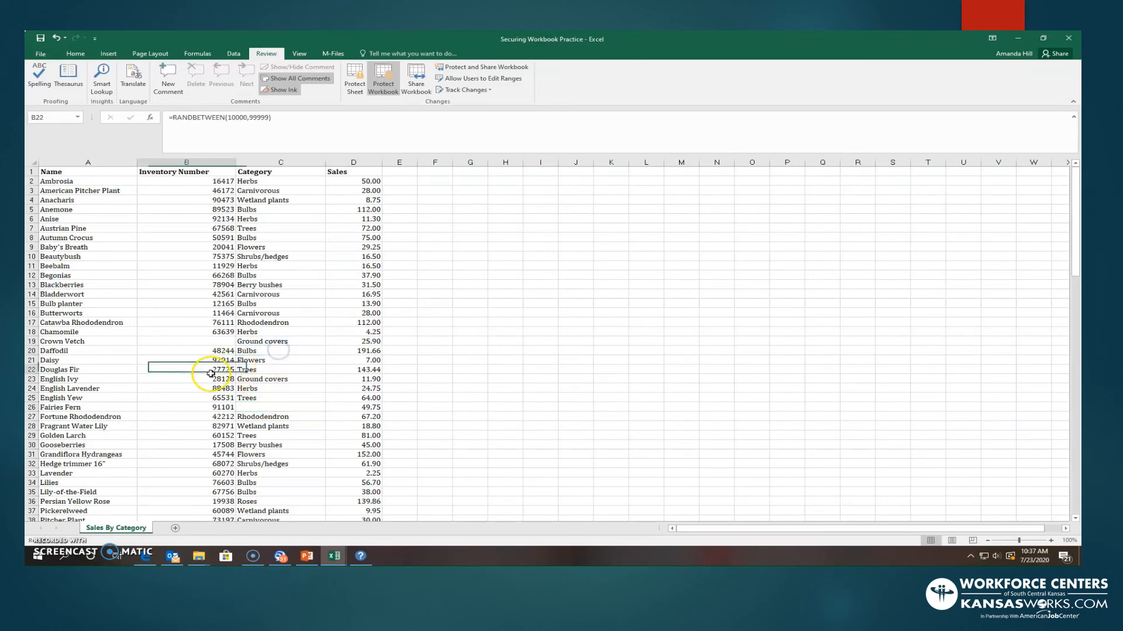
key(Delete)
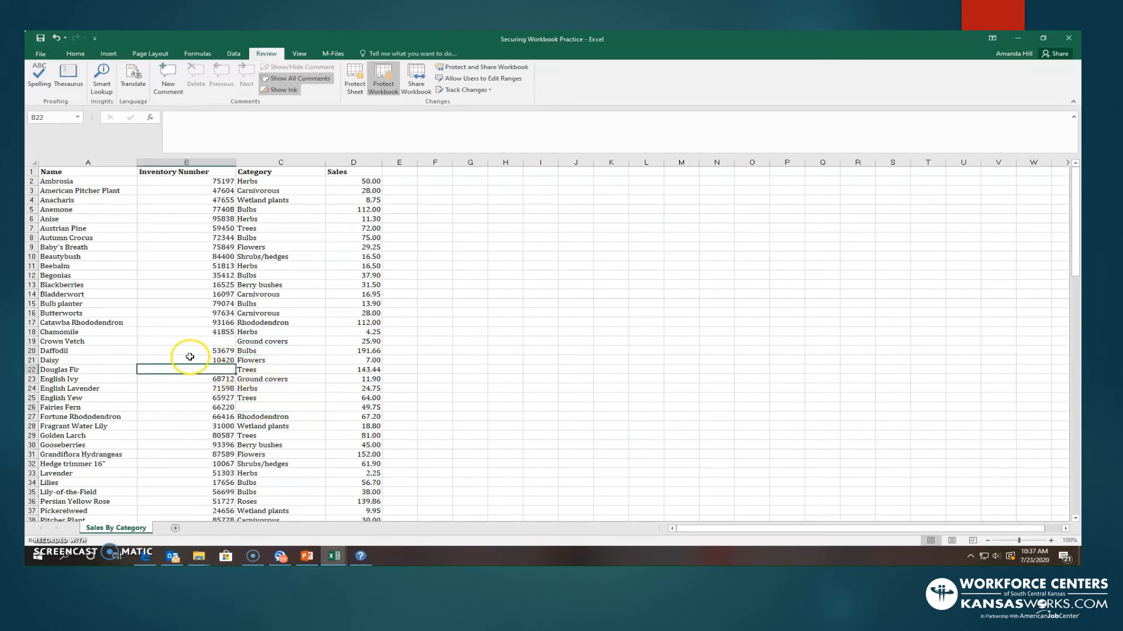
Select a few more category and inventory cells, and check the sheet tab's insert, delete and rename commands again.
click(242, 342)
click(242, 398)
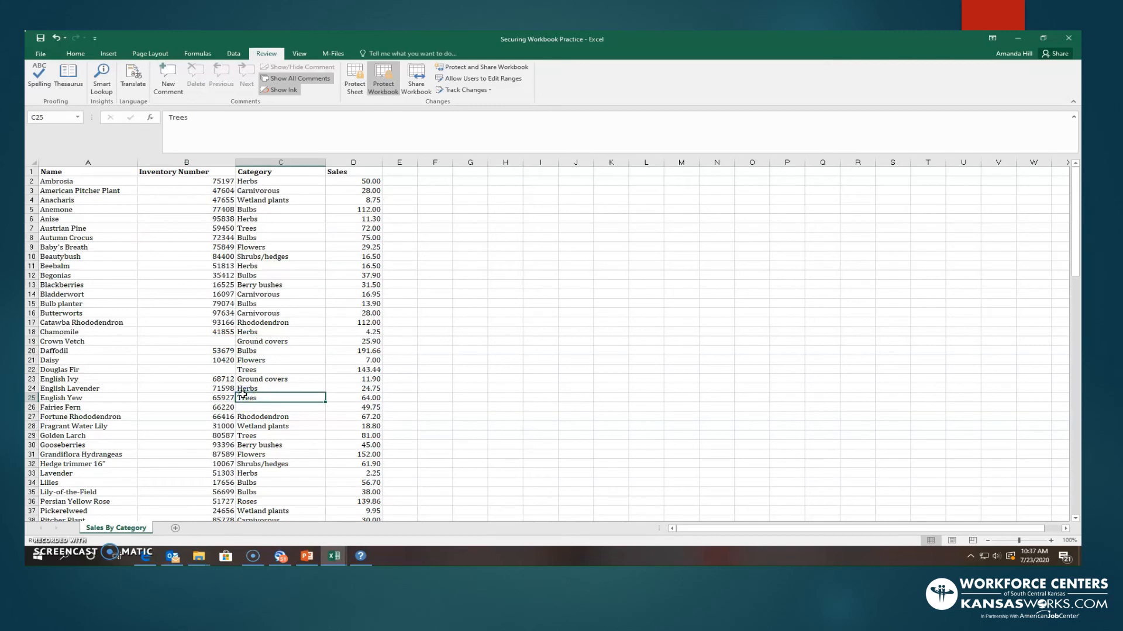
click(214, 398)
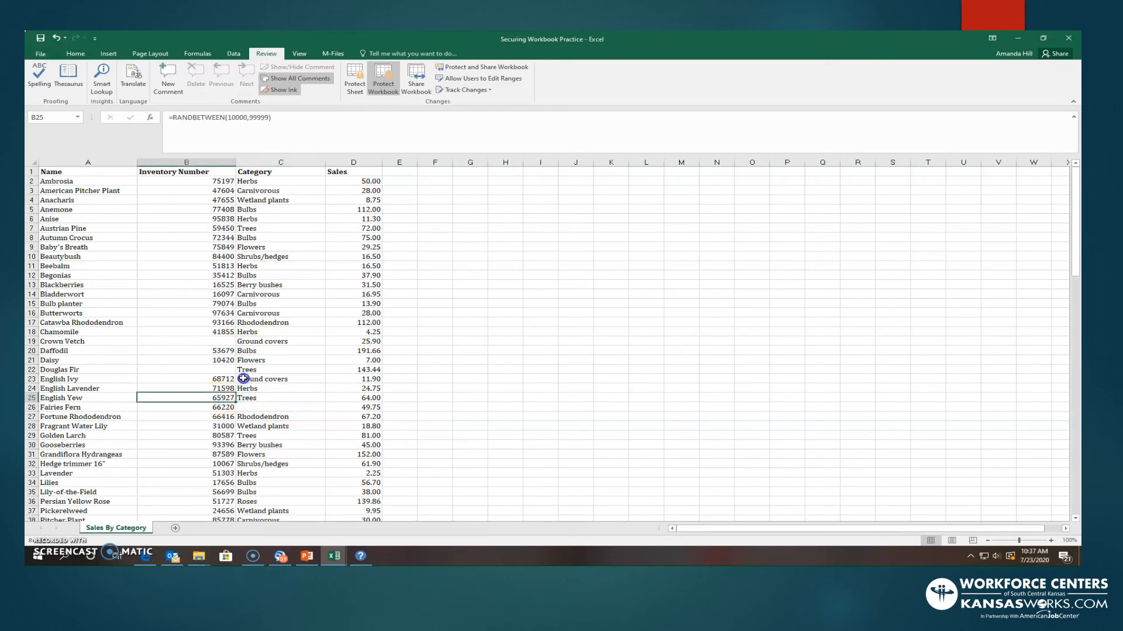
click(209, 312)
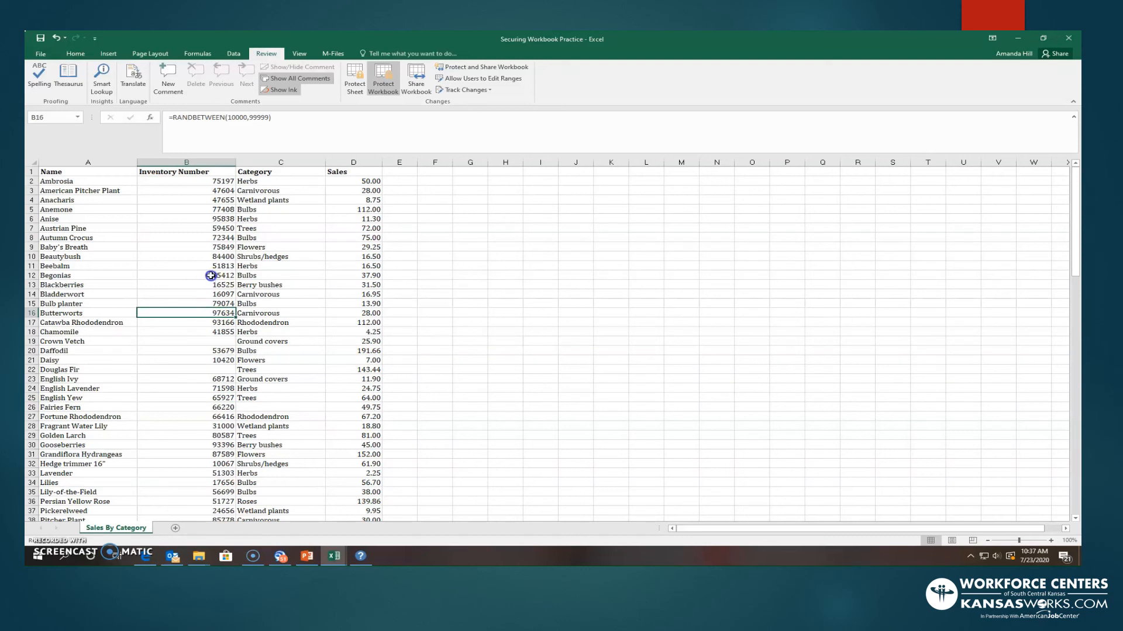
right_click(122, 528)
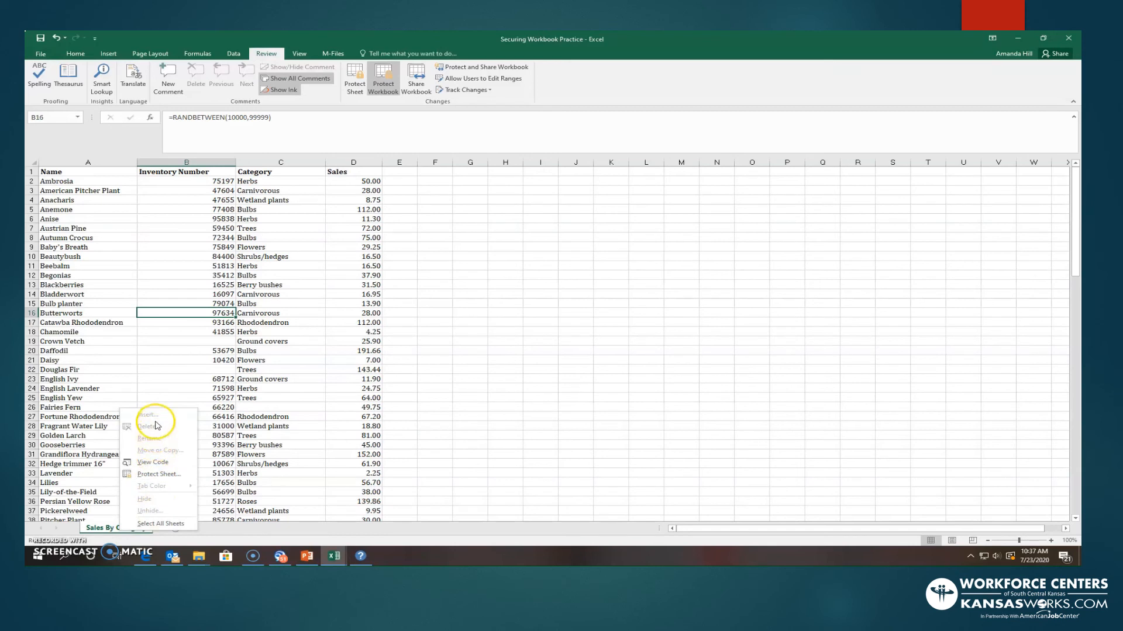
click(173, 530)
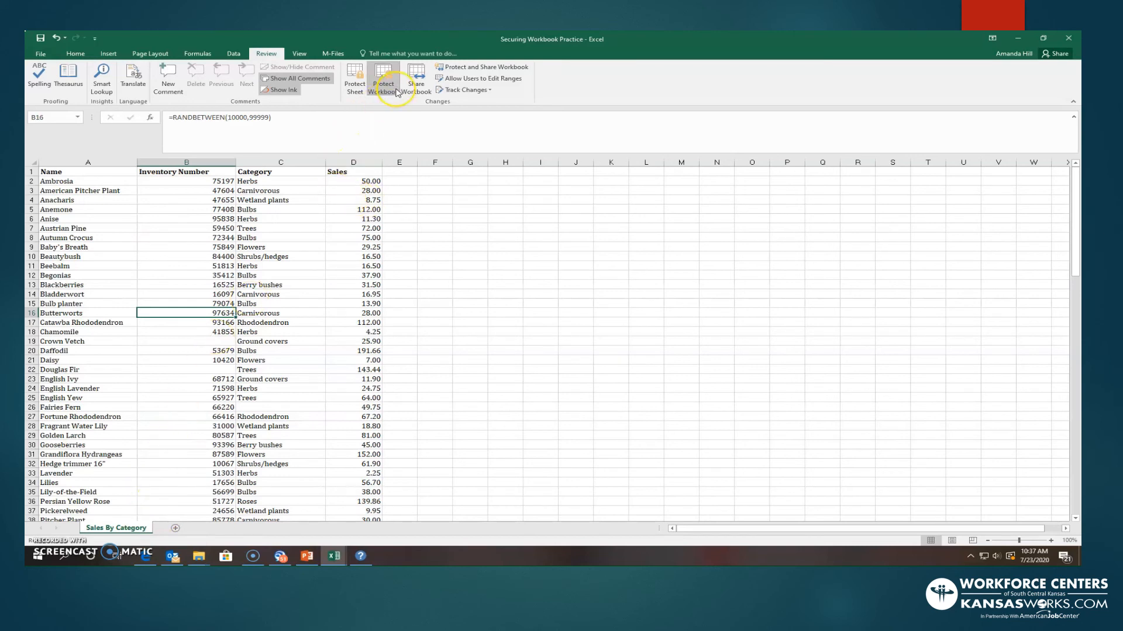
Delete the inventory number for Fortune Rhododendron in cell B27.
click(248, 416)
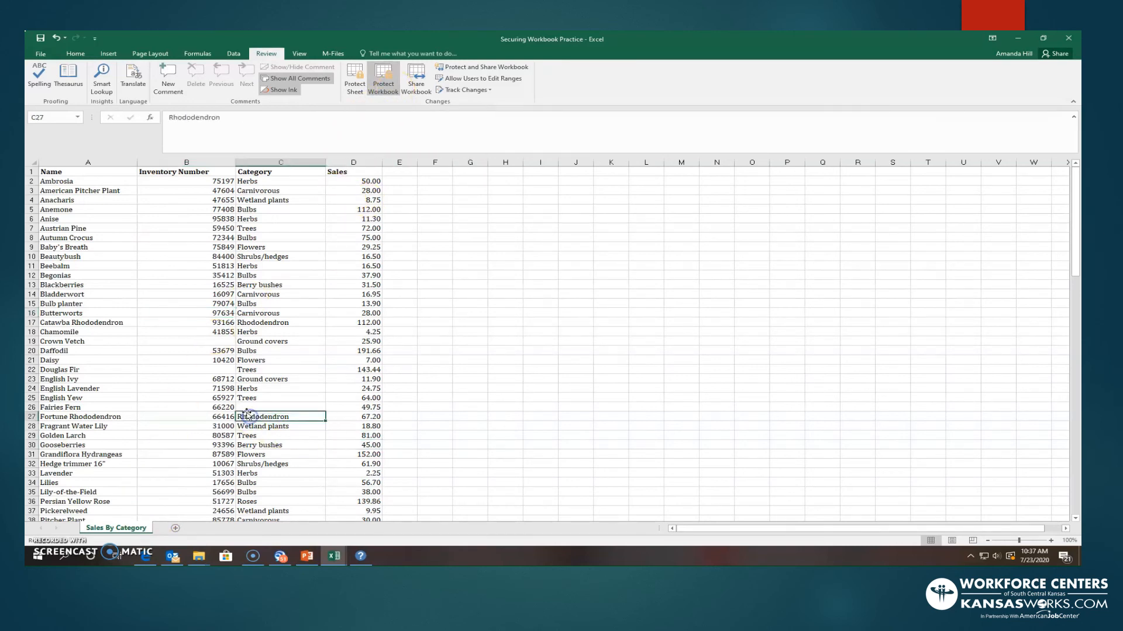
click(177, 417)
key(Delete)
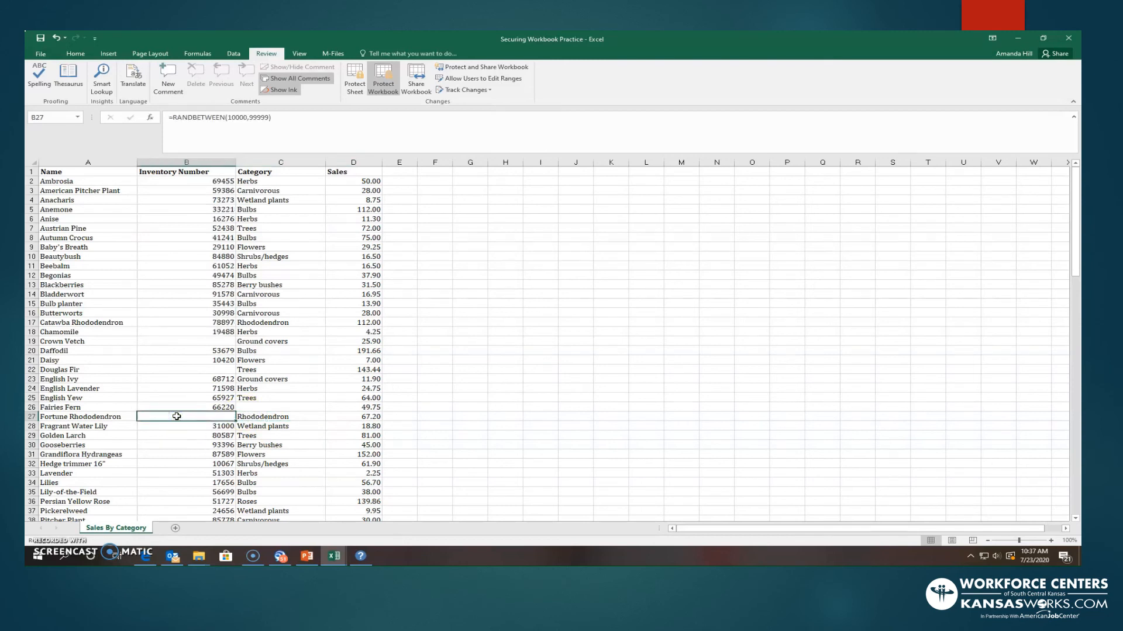
Try to add a new sheet beside Sales By Category, and check which commands its sheet tab offers.
right_click(122, 528)
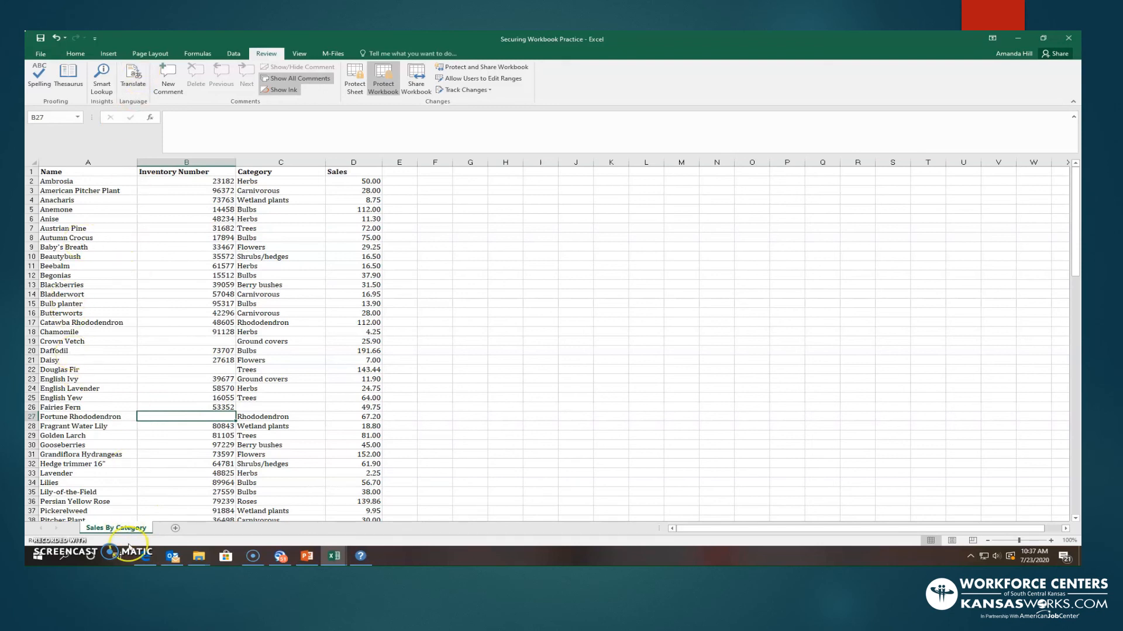
click(175, 529)
click(140, 530)
click(186, 527)
right_click(122, 528)
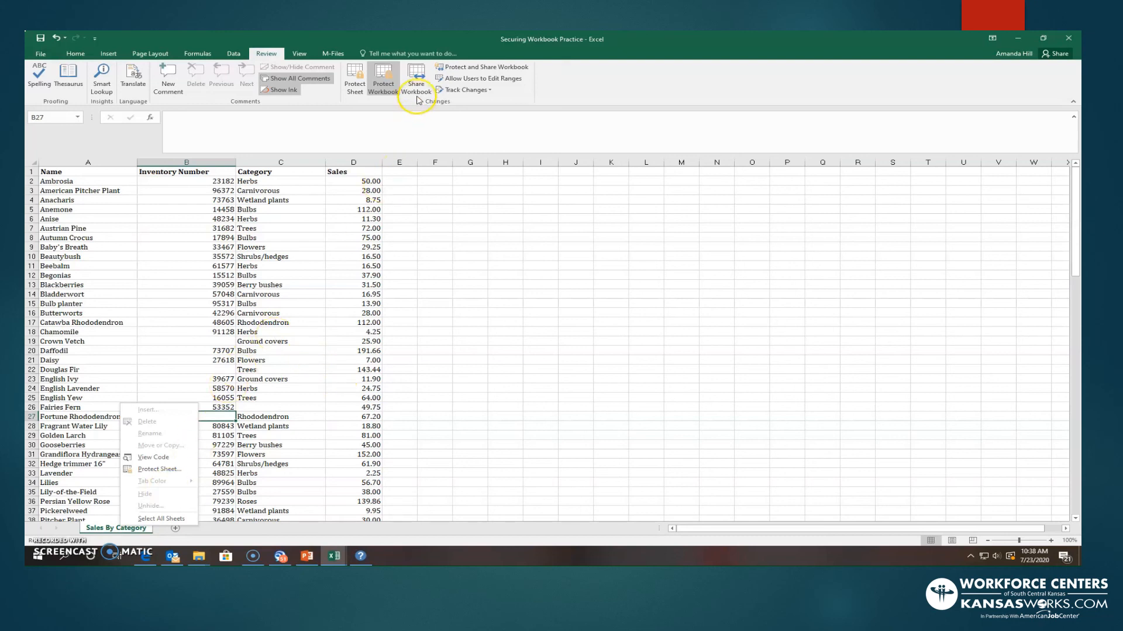
Review the editing and advanced settings for sharing the workbook, and close them without applying anything.
click(416, 79)
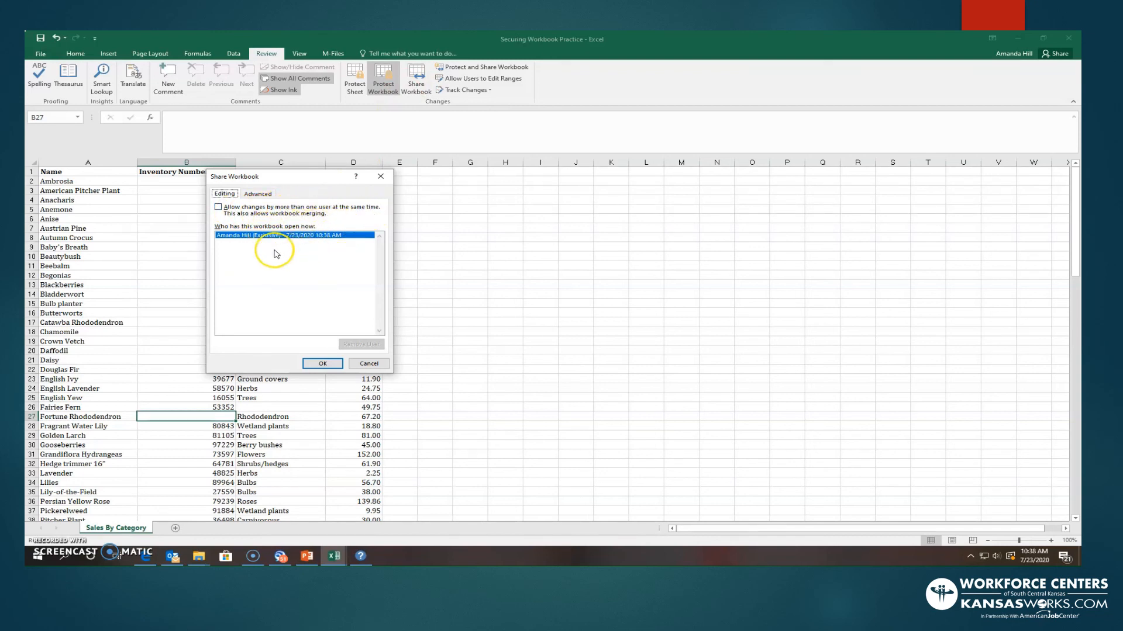
click(250, 195)
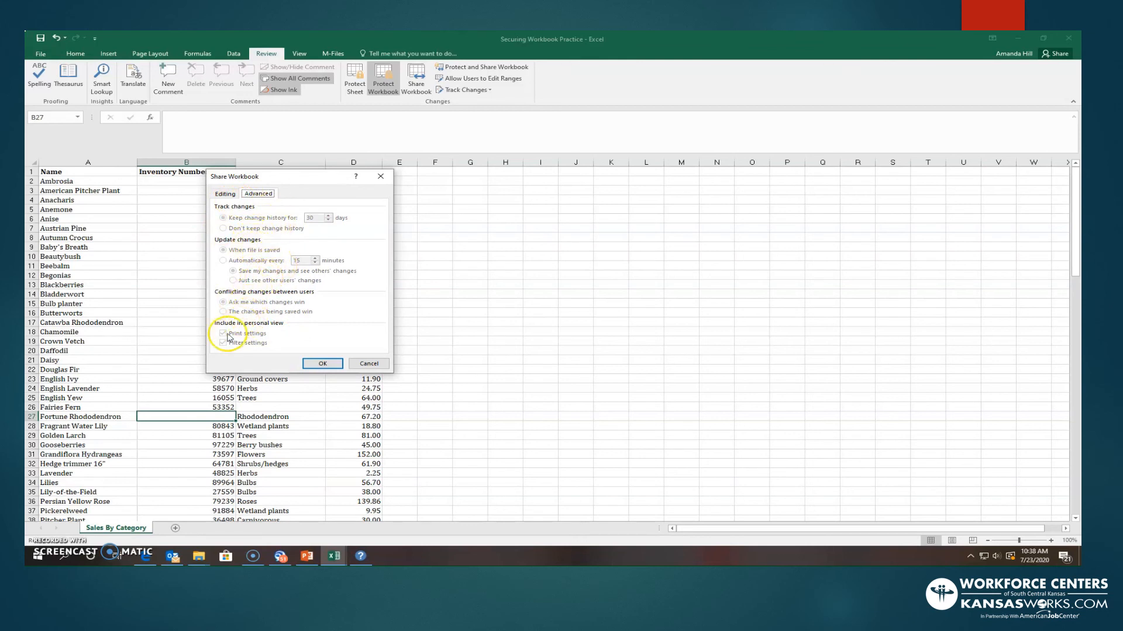
click(365, 363)
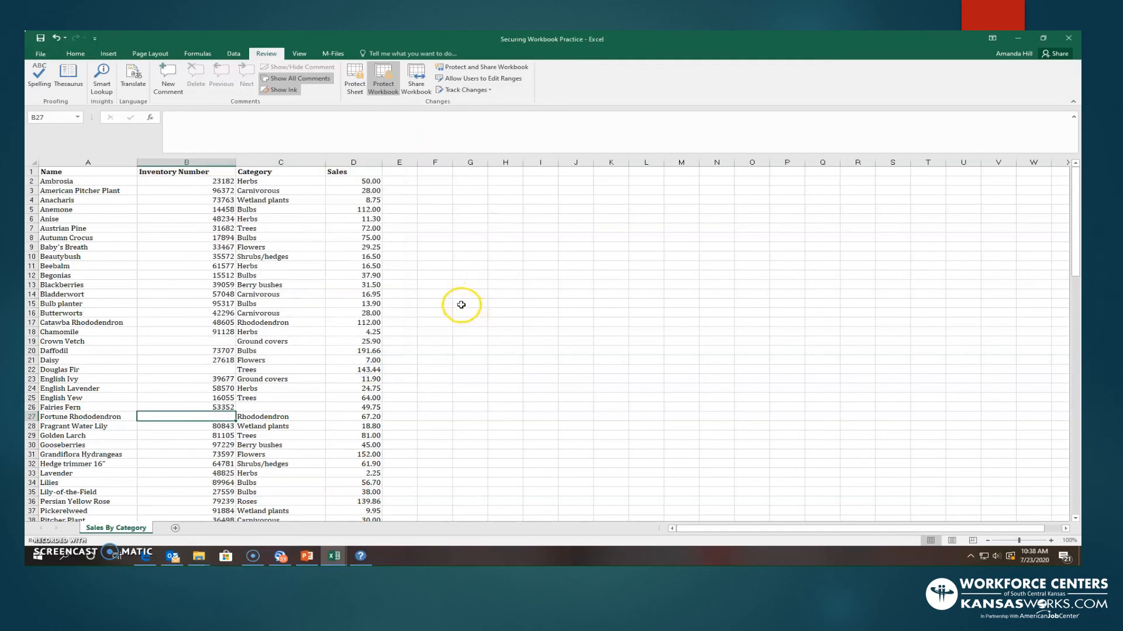
Examine the Protect Shared Workbook options with sharing with track changes enabled, and close them without applying anything.
click(500, 68)
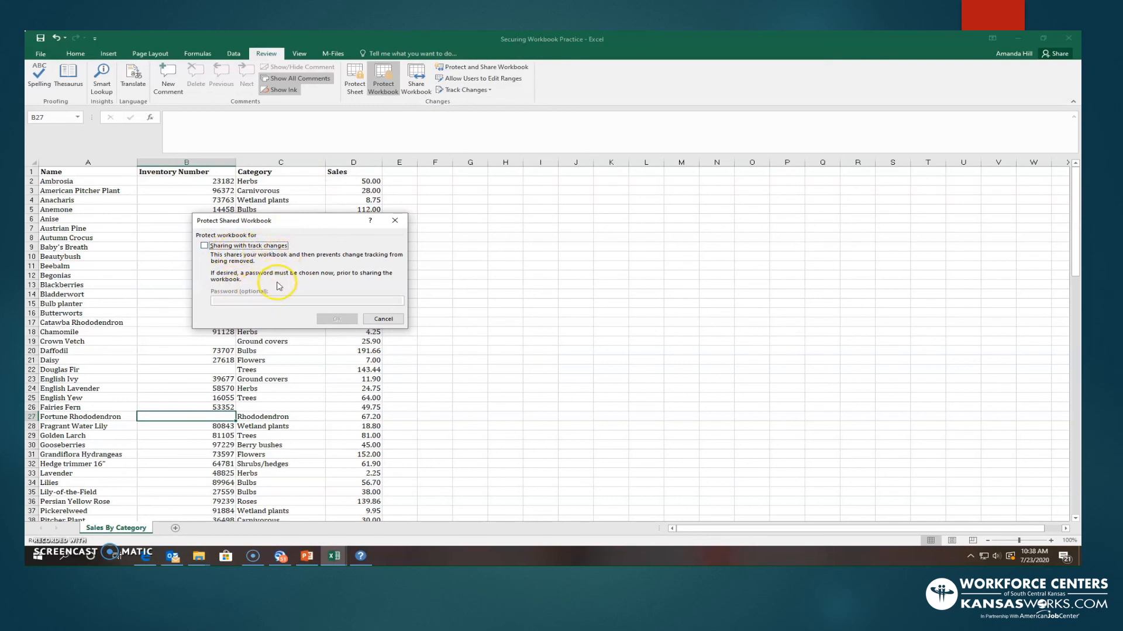
click(204, 245)
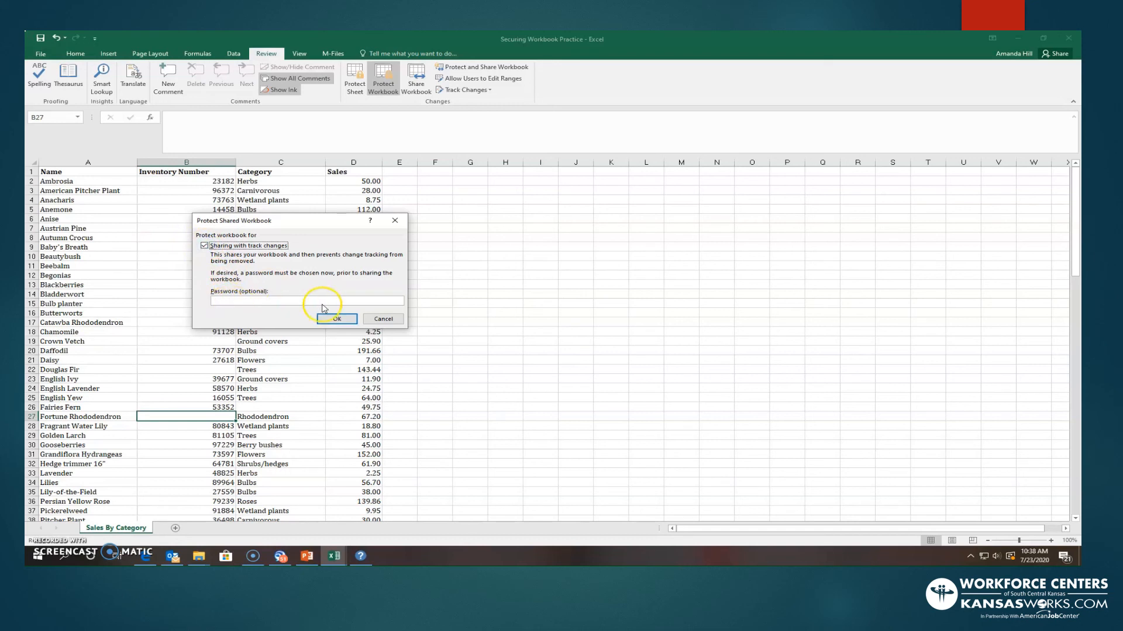
click(372, 320)
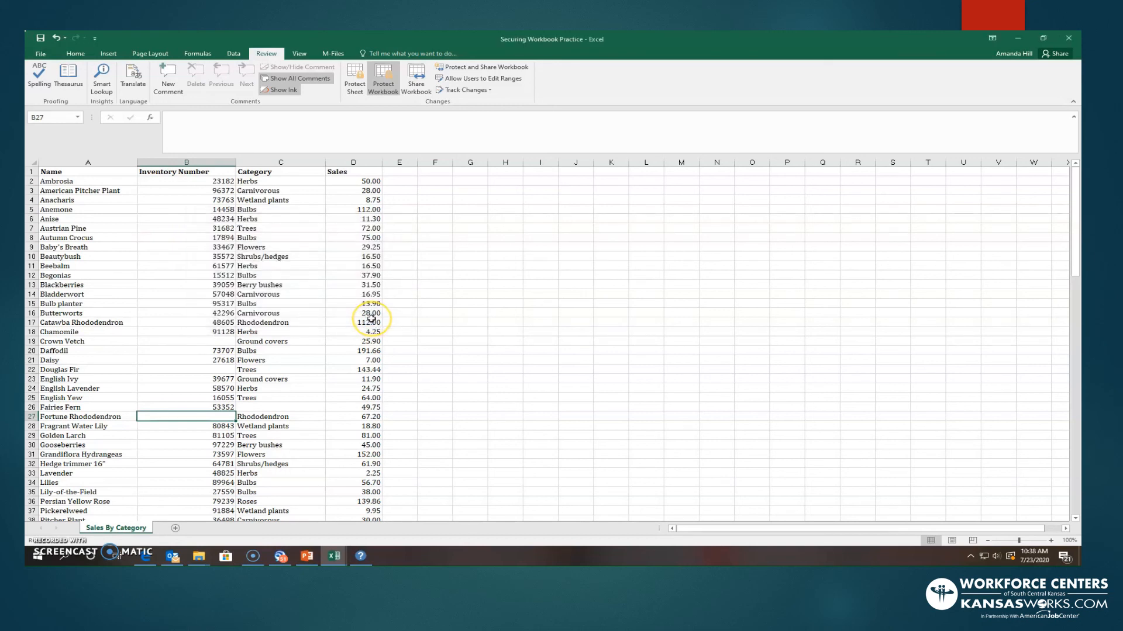